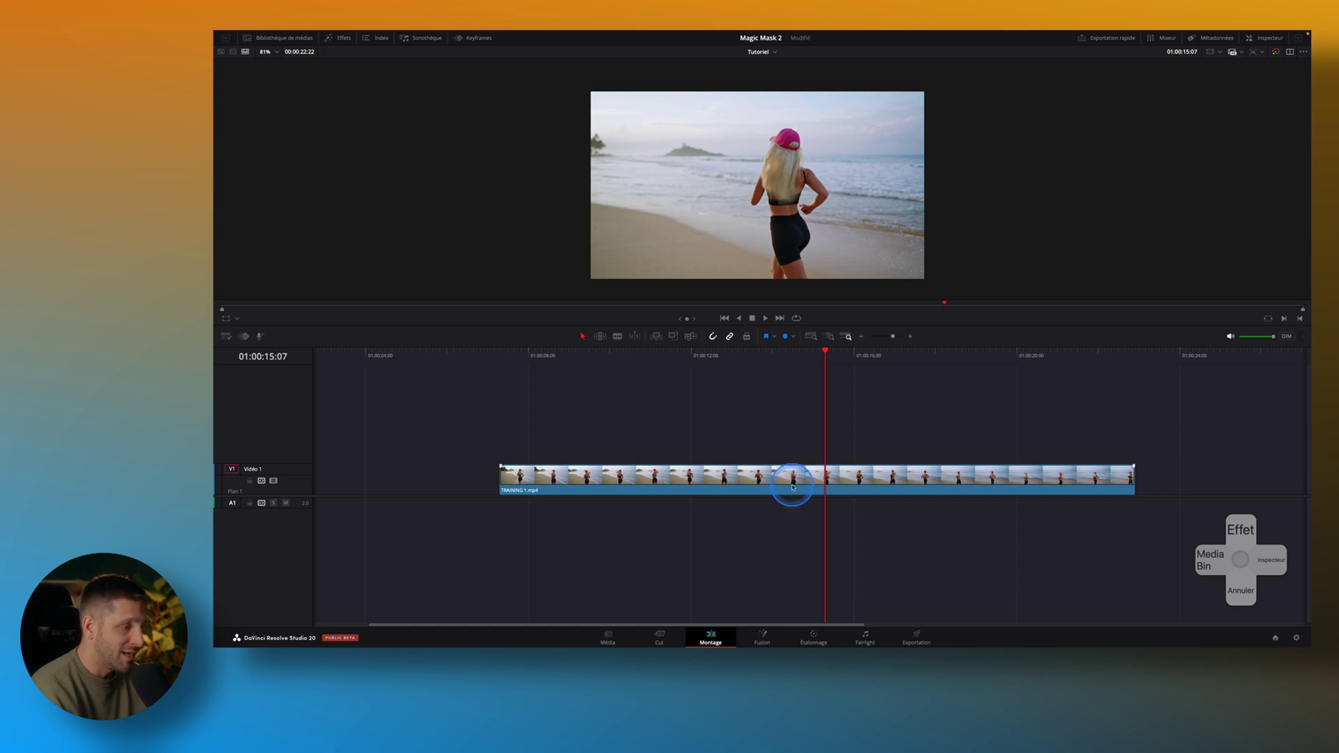
# Switch to the colour grading page, widen the node graph area and shift node 01 slightly
pyautogui.click(813, 636)
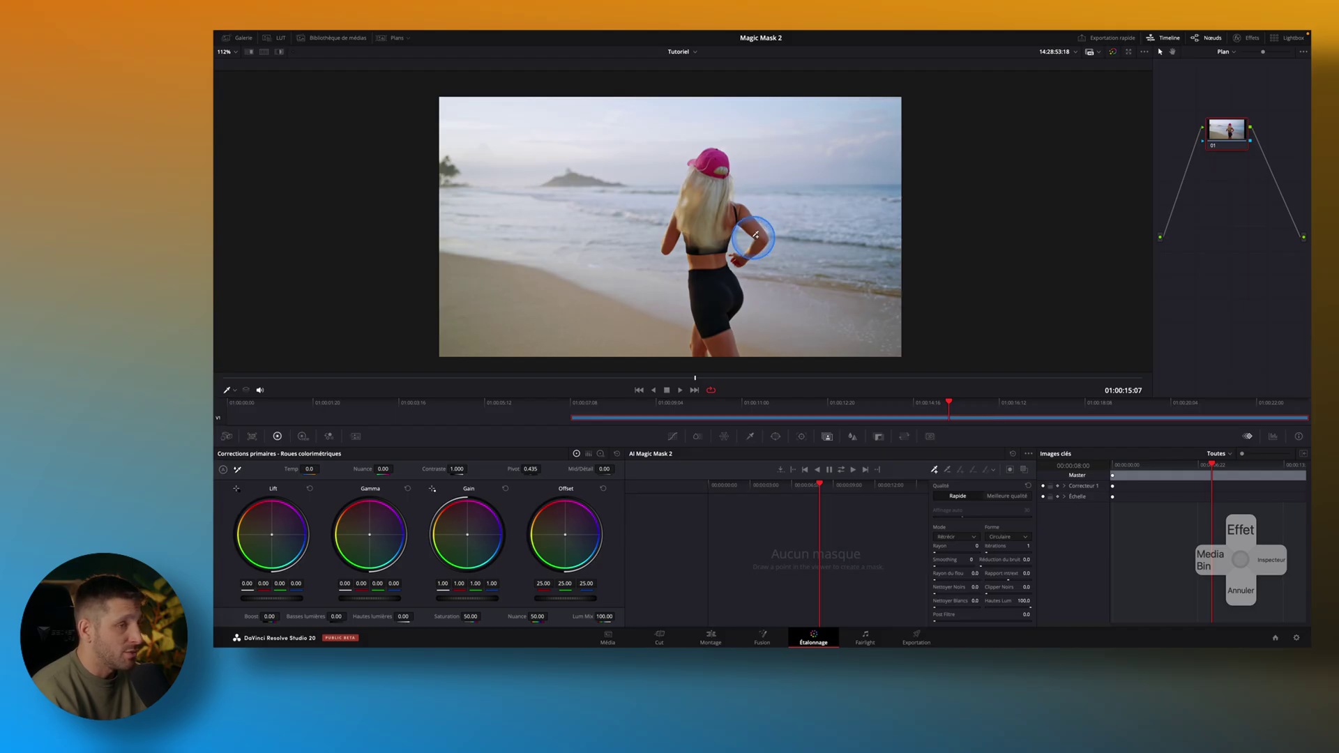
pyautogui.moveTo(1152, 188); pyautogui.dragTo(1029, 200)
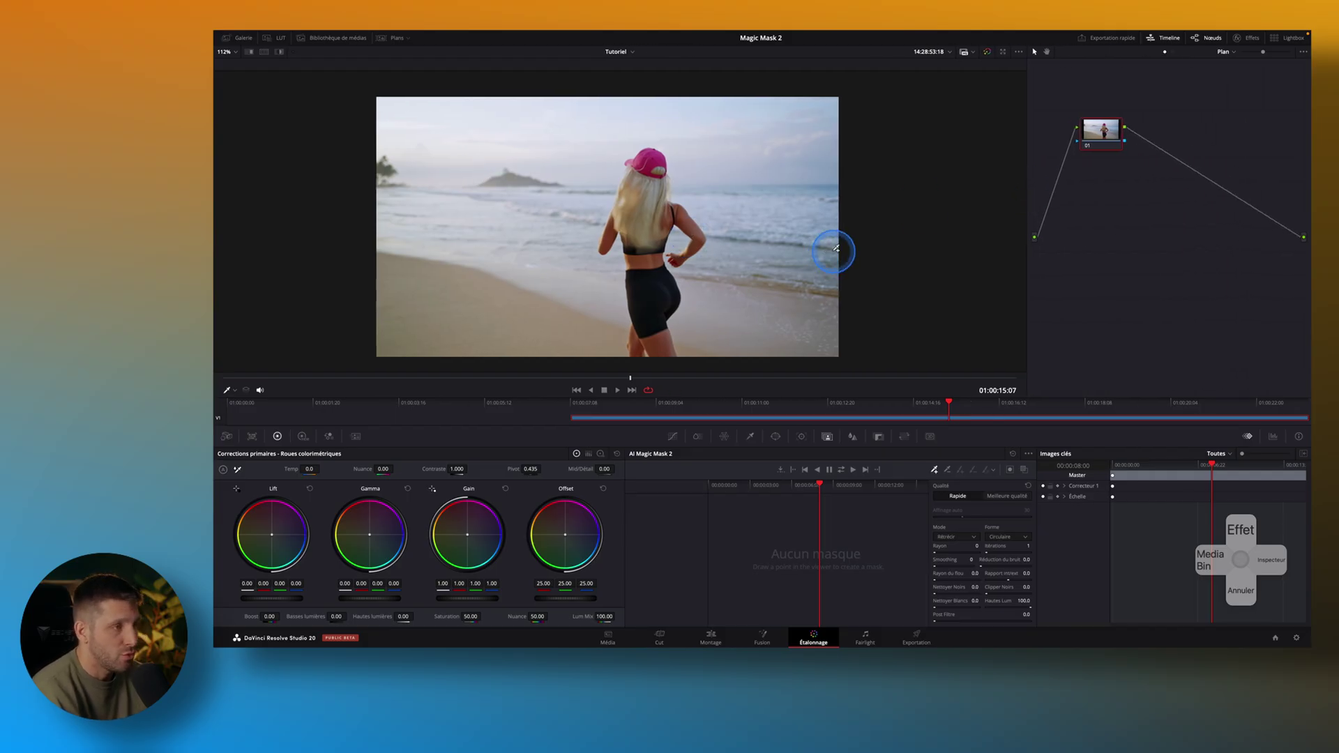
pyautogui.moveTo(1106, 131); pyautogui.dragTo(1088, 130)
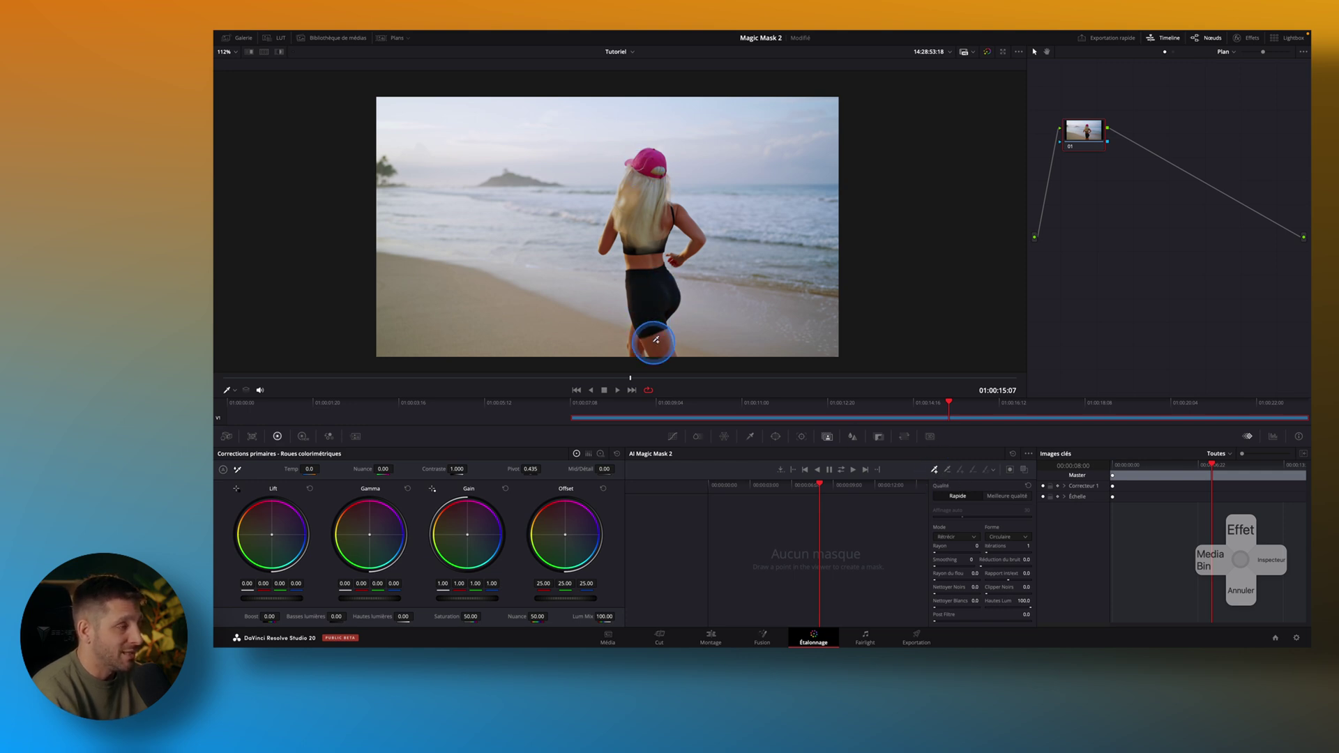
# Select the runner with Magic Mask points on her bare waist and her shorts, with the mask overlay displayed
pyautogui.click(643, 259)
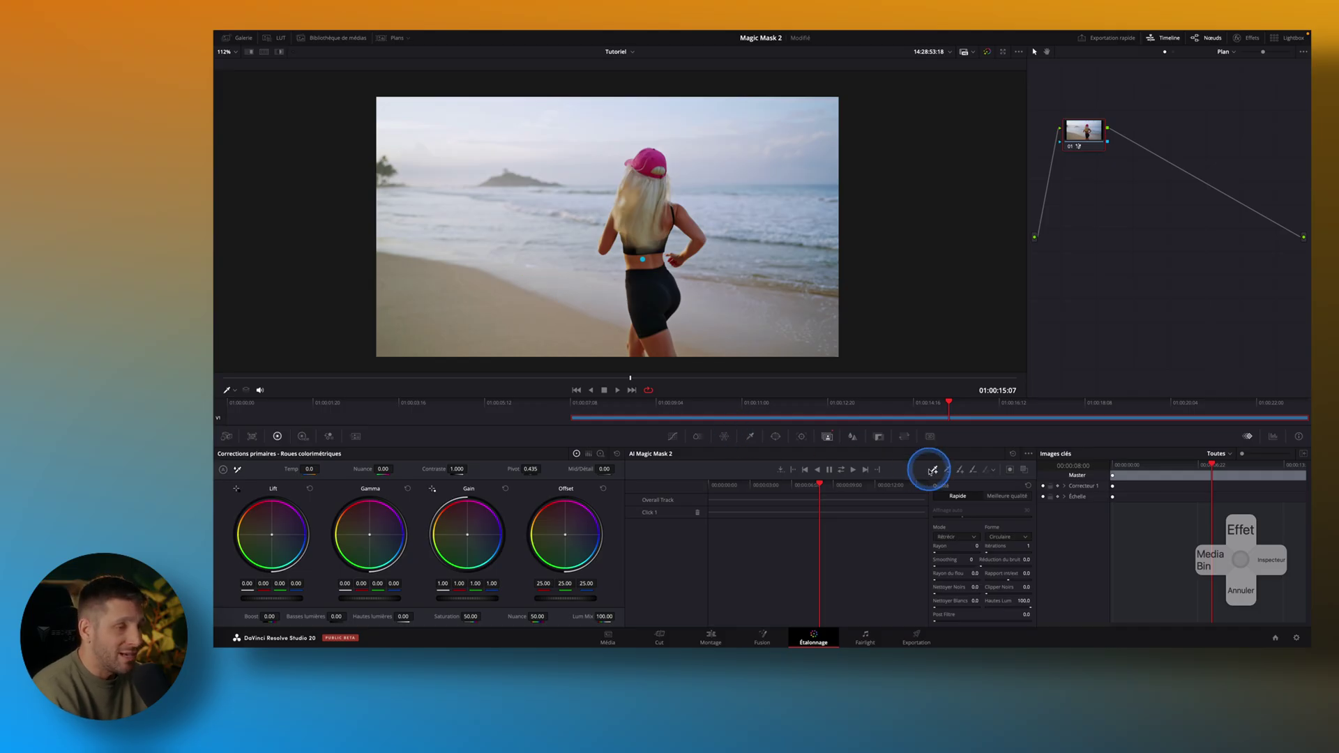
pyautogui.click(1024, 473)
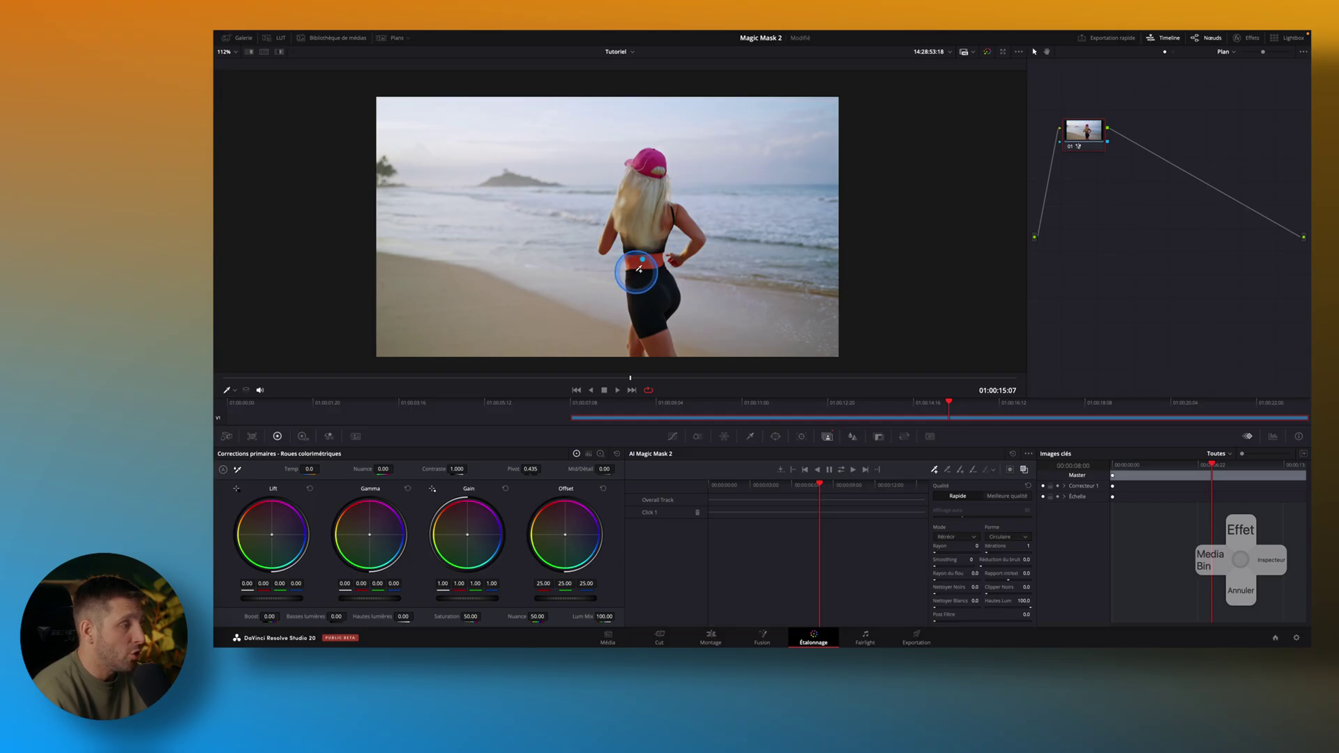
pyautogui.click(645, 313)
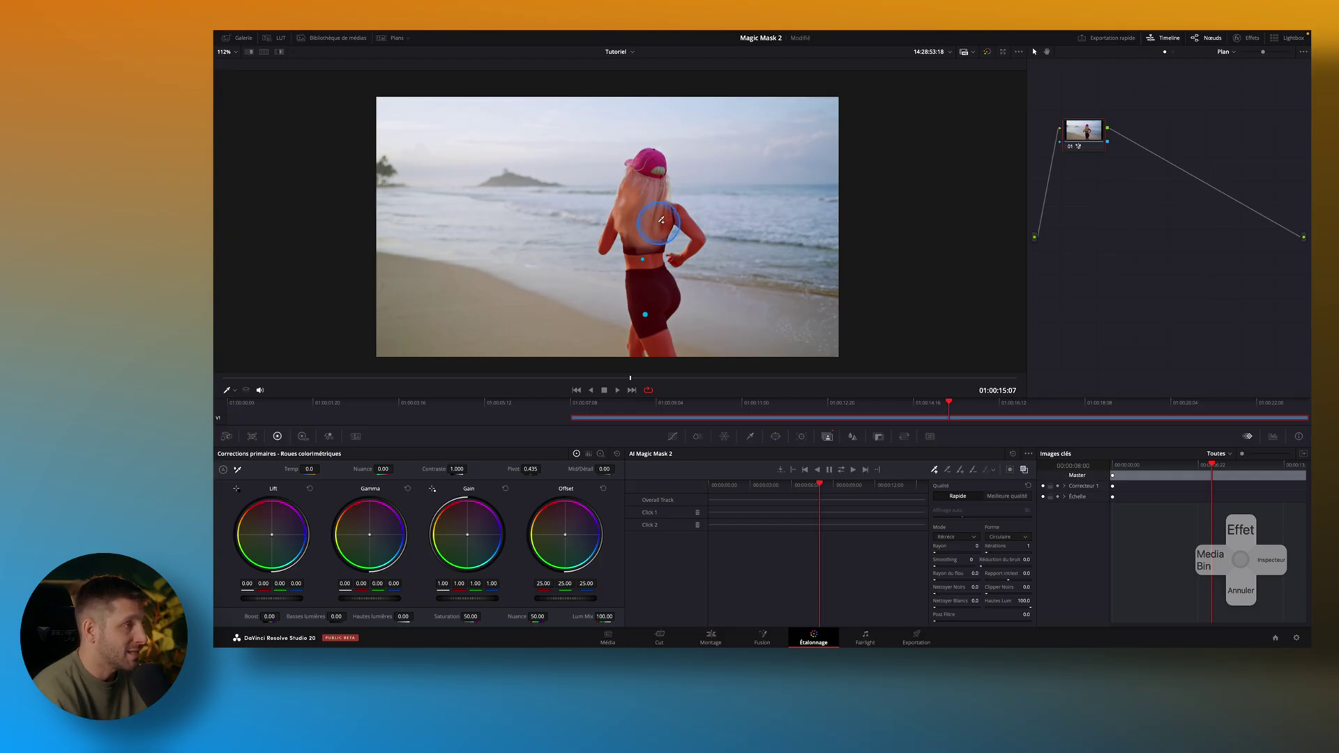
# Set the Magic Mask quality to Meilleure qualité and compare the mask edges around the runner's cap and hair
pyautogui.scroll(10, 672, 165)
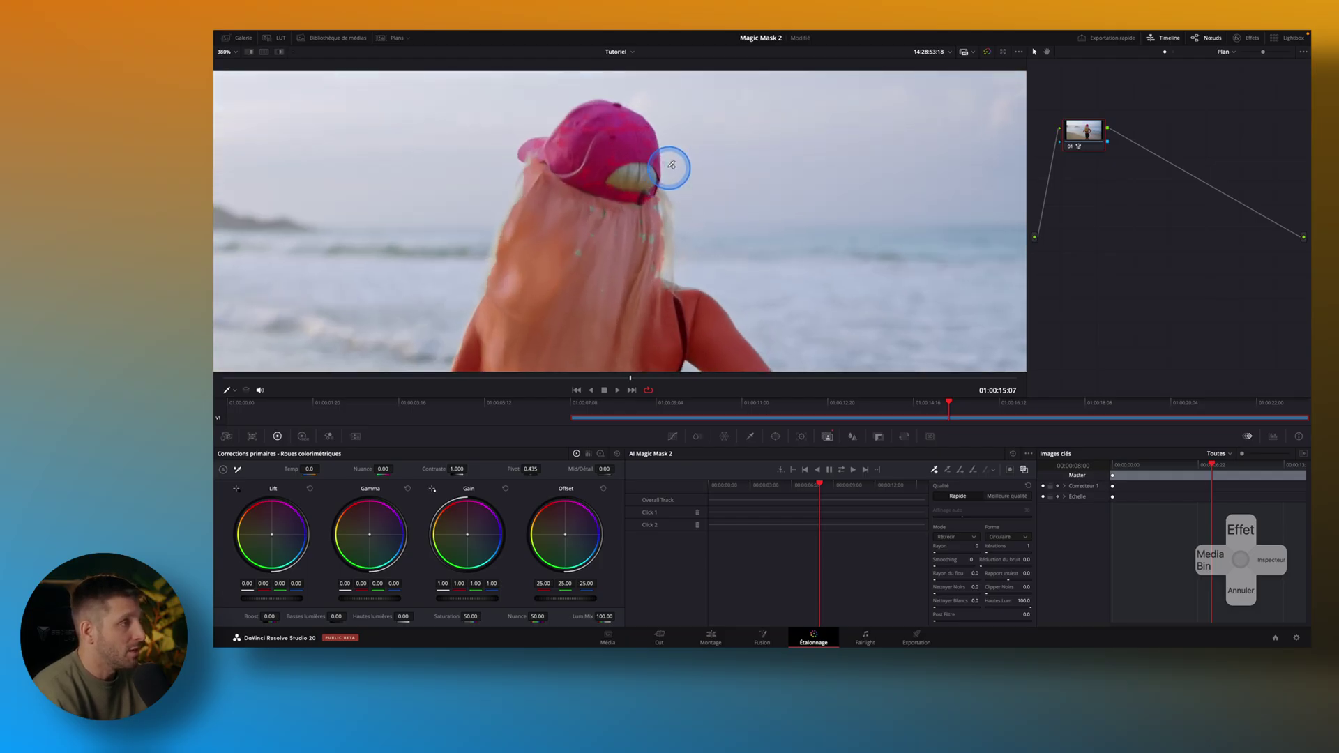
pyautogui.moveTo(626, 252); pyautogui.dragTo(679, 260)
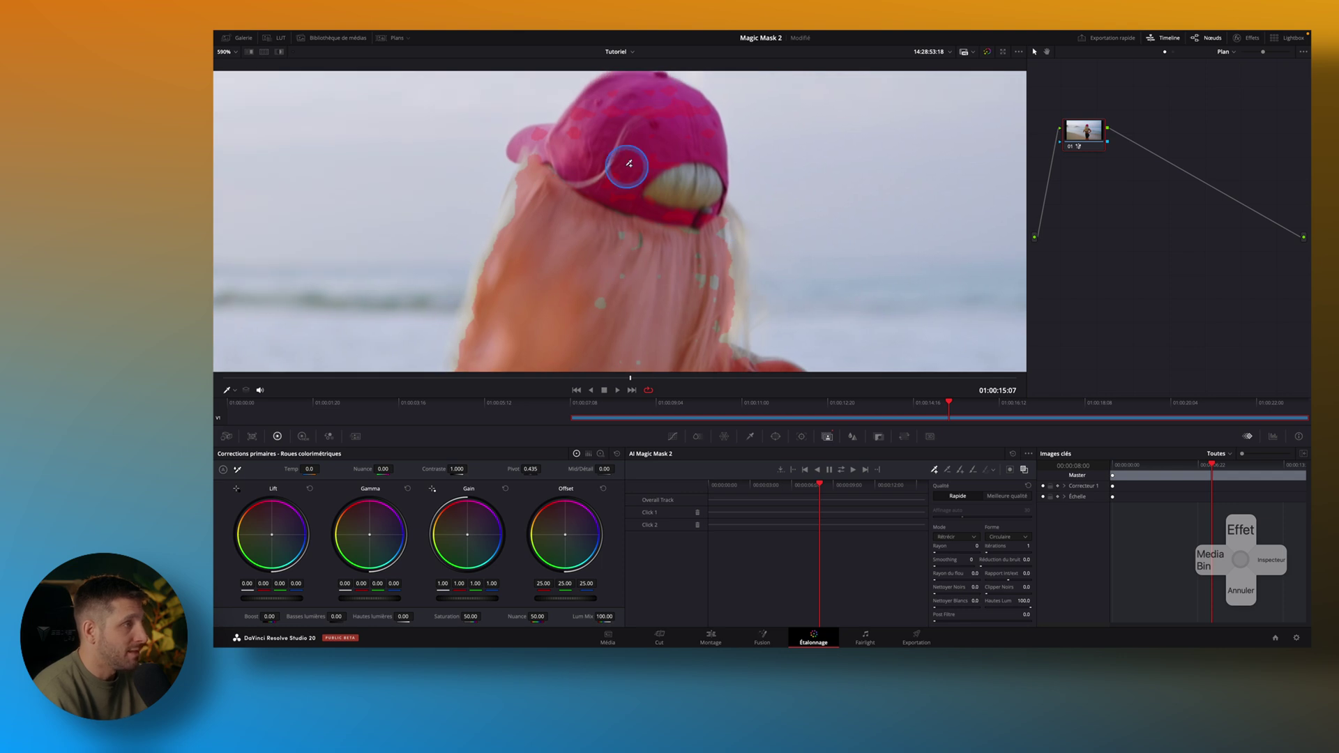
pyautogui.scroll(-9, 631, 241)
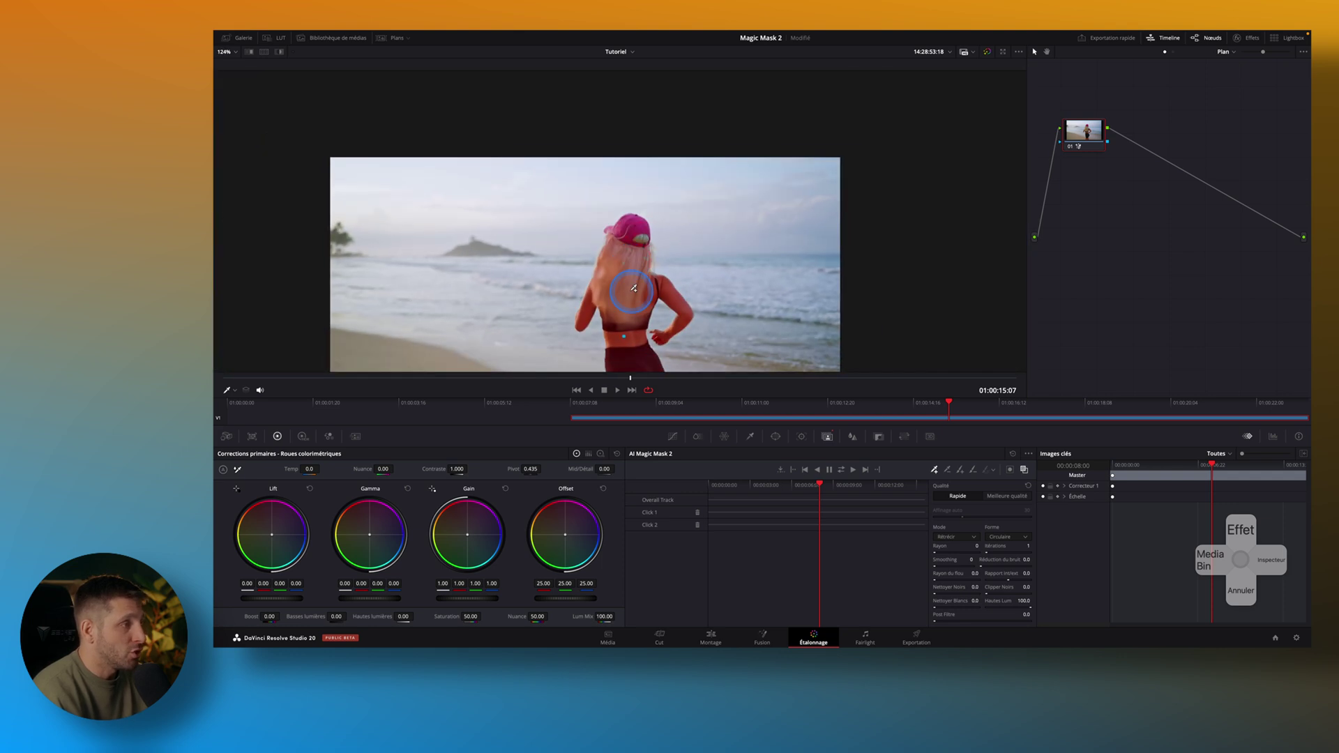
pyautogui.moveTo(634, 288); pyautogui.dragTo(655, 213)
pyautogui.scroll(1, 655, 212)
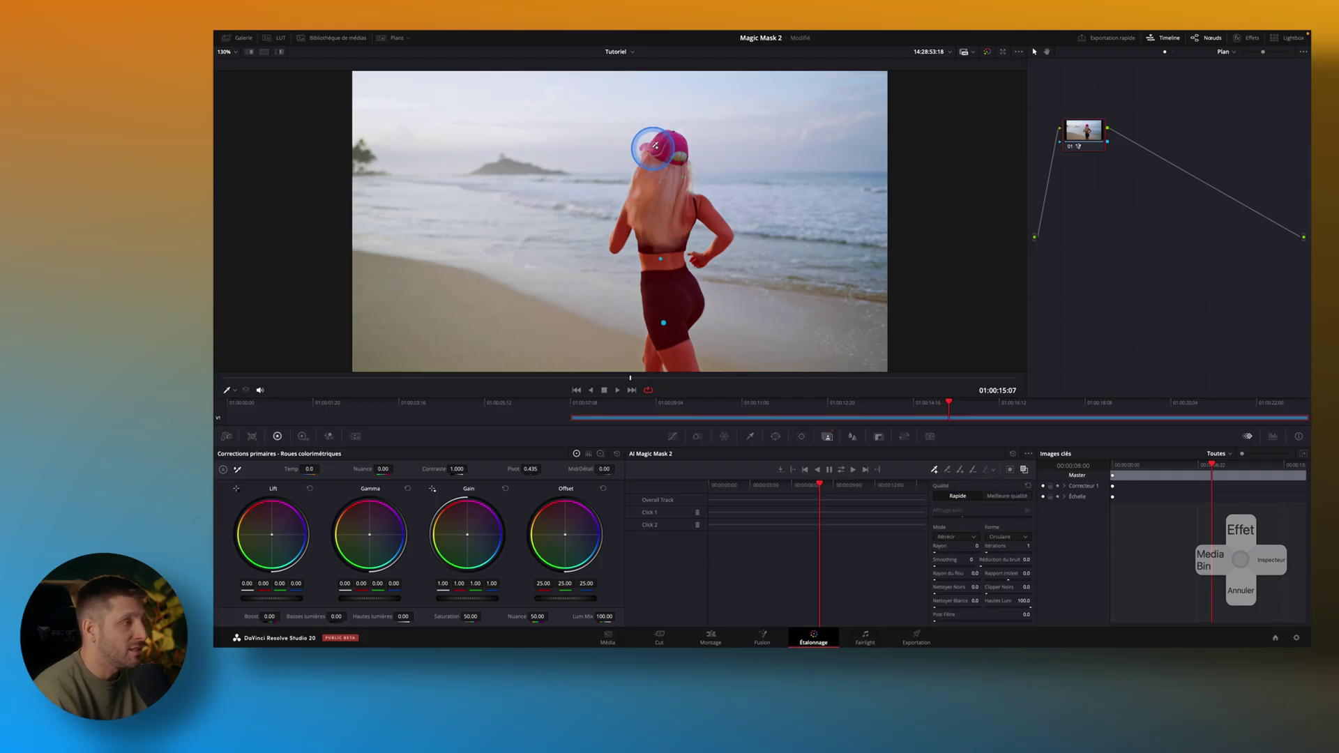
pyautogui.scroll(5, 698, 143)
pyautogui.scroll(2, 692, 251)
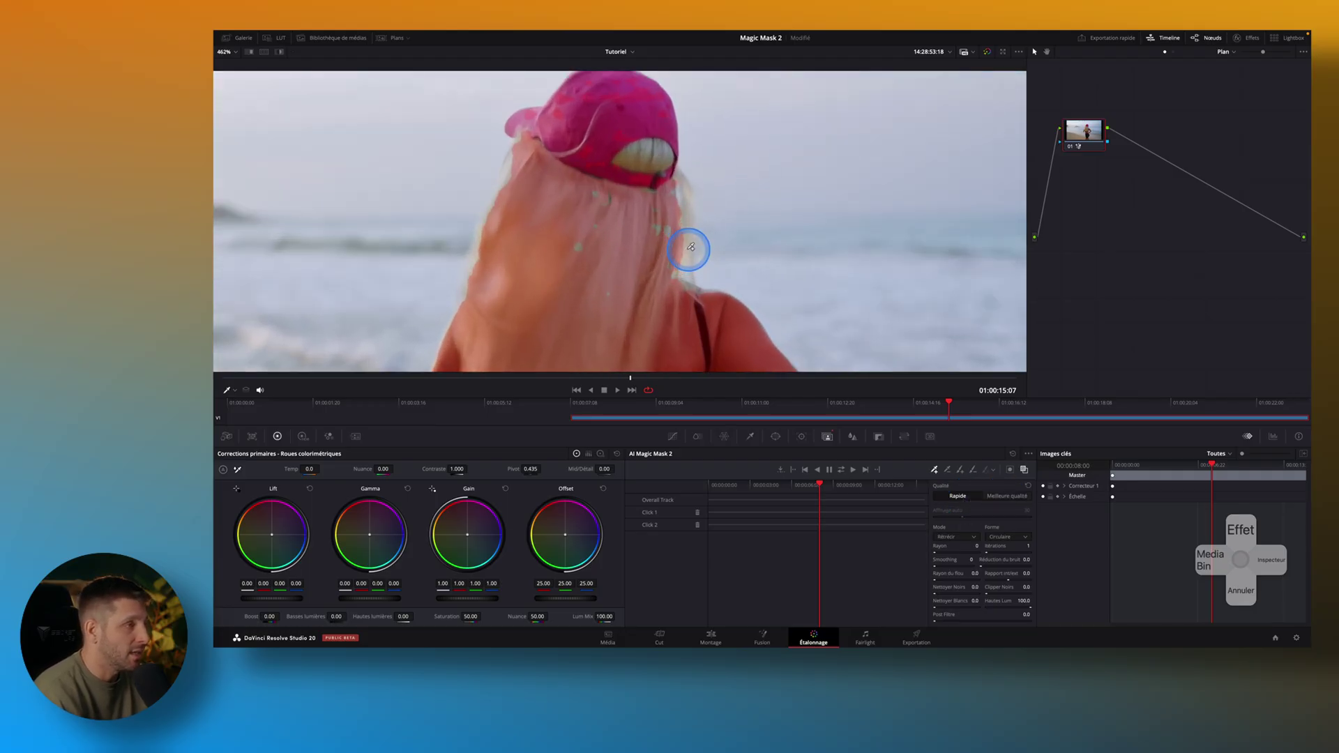
pyautogui.click(999, 500)
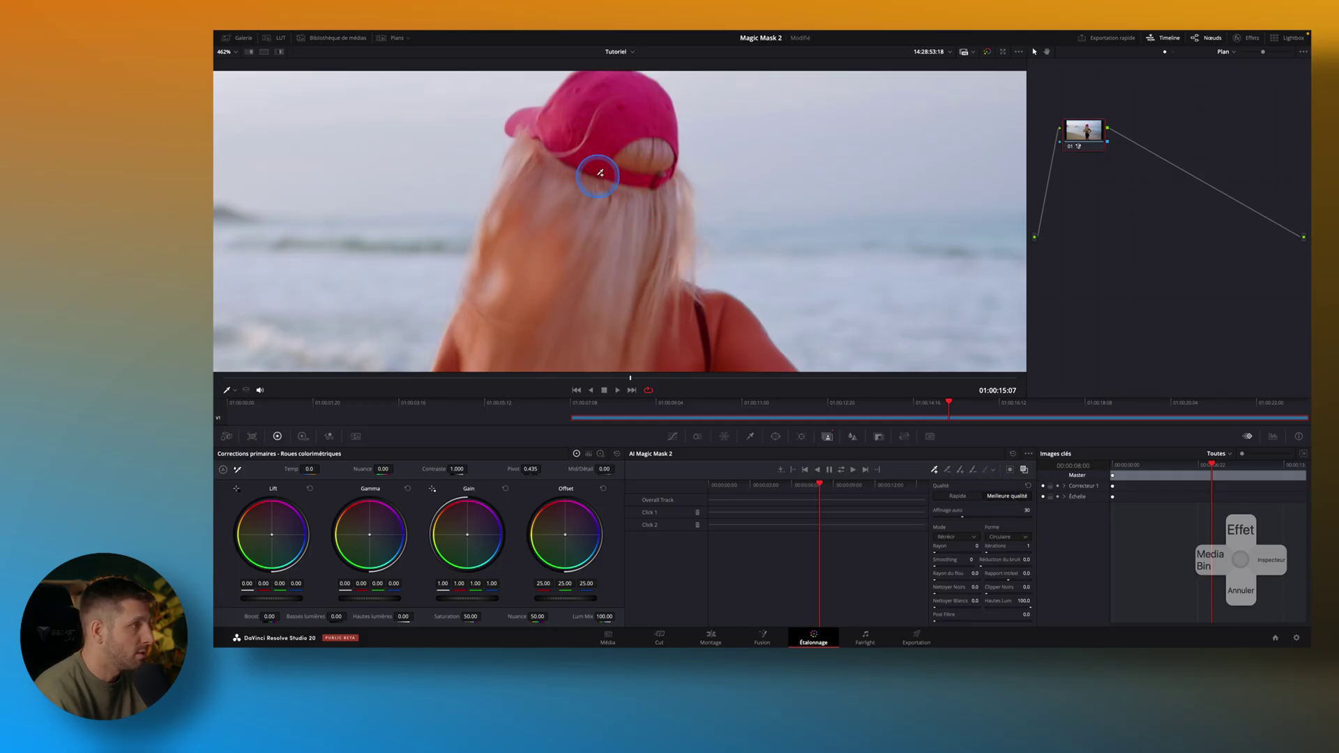
pyautogui.scroll(-4, 732, 210)
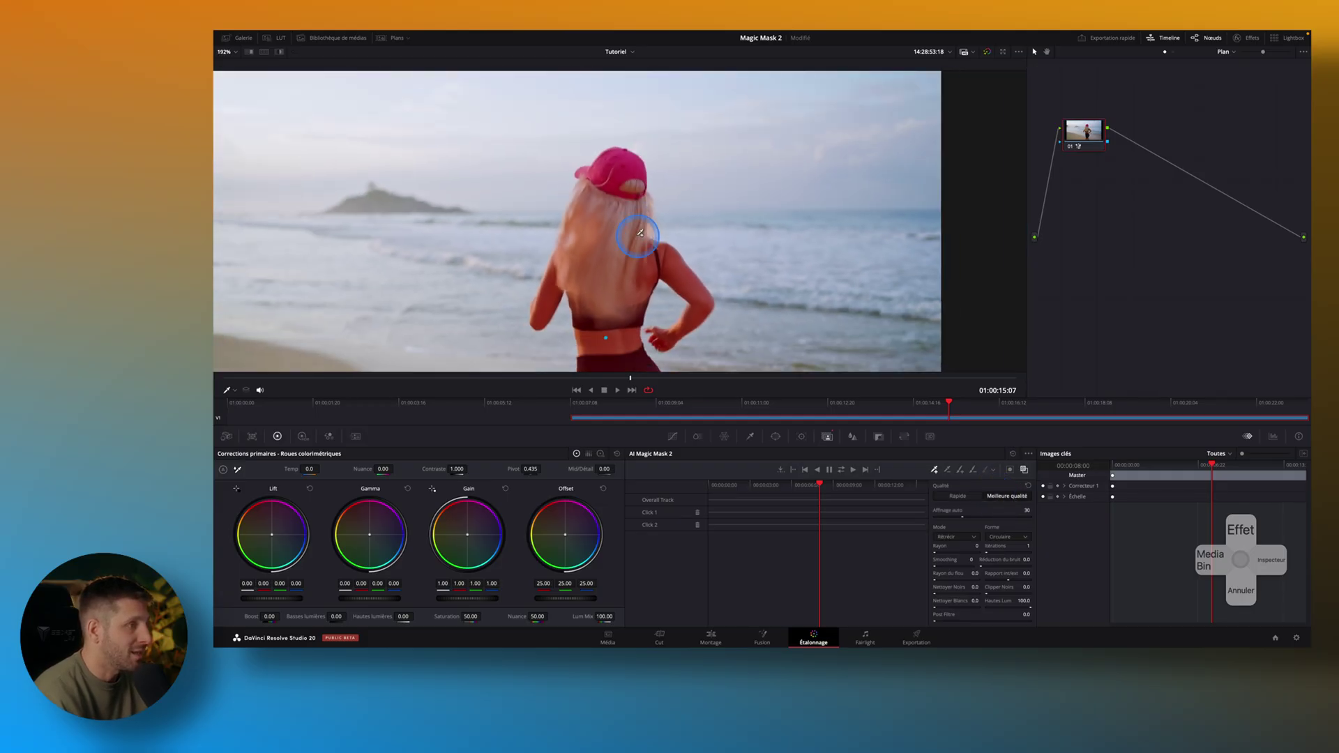
pyautogui.scroll(-4, 641, 225)
pyautogui.scroll(2, 739, 239)
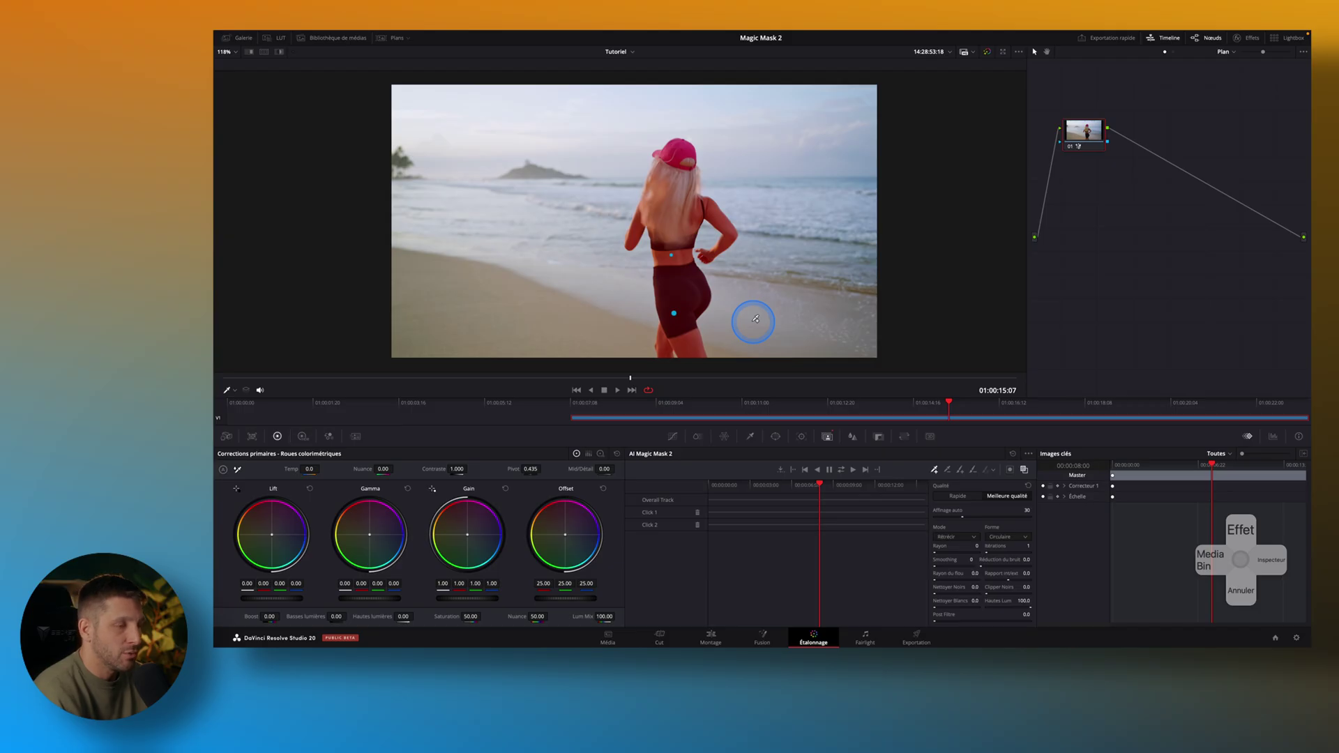
# Paint a mask patch over the sea and sand beside the runner, and erase it with the subtract brush
pyautogui.click(960, 470)
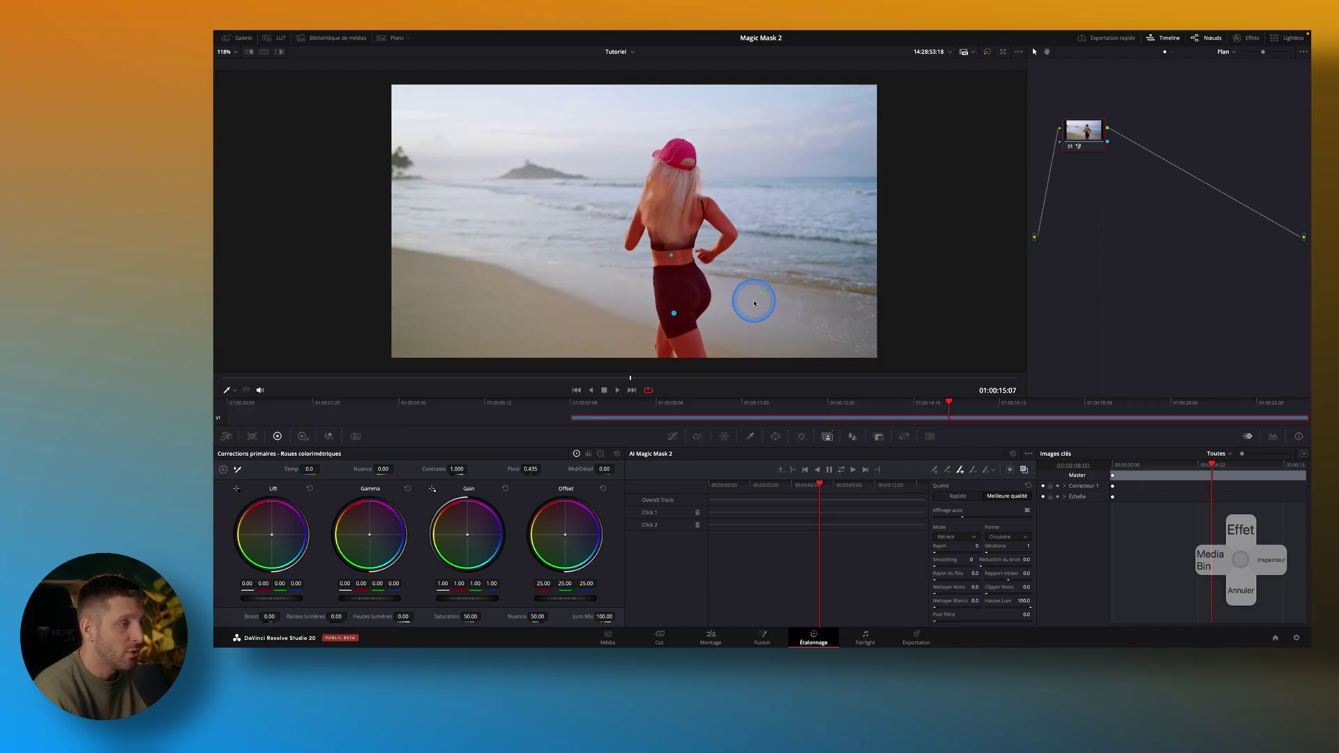
pyautogui.click(984, 486)
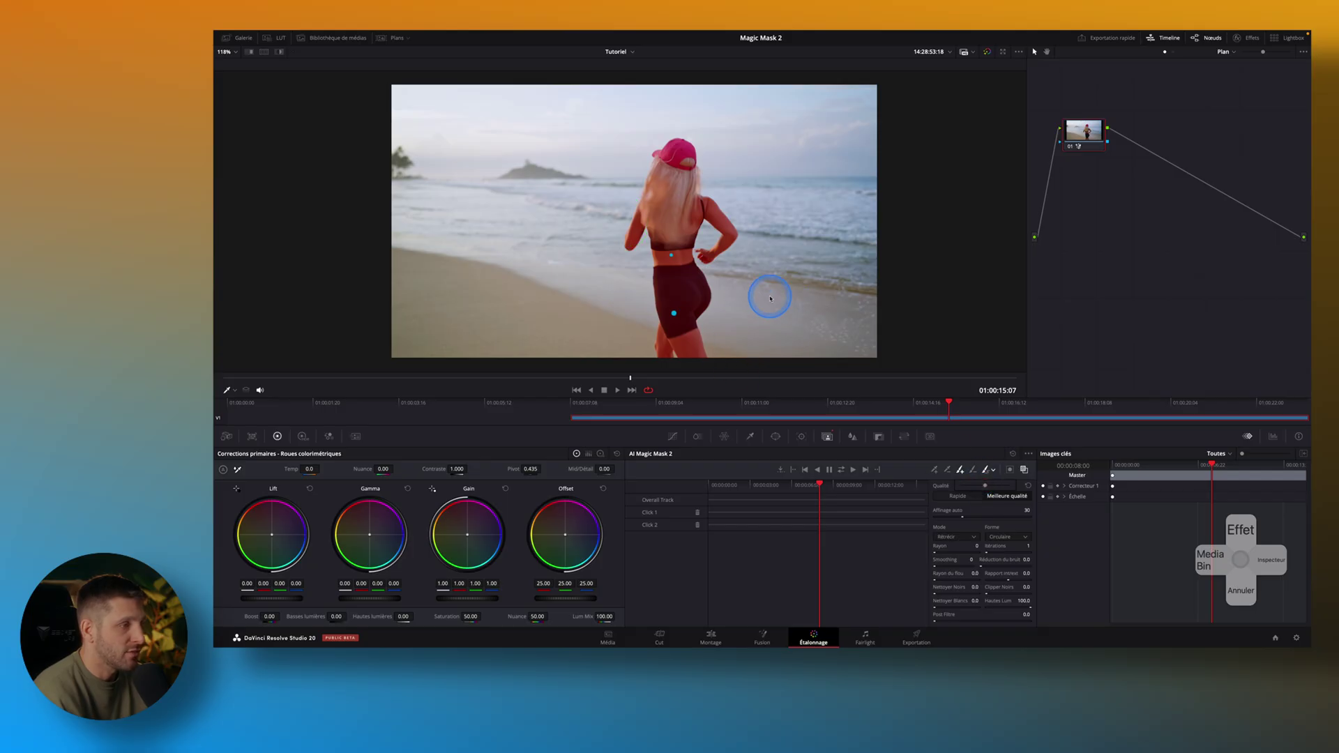
pyautogui.click(962, 470)
pyautogui.moveTo(760, 304)
pyautogui.mouseDown()
pyautogui.moveTo(797, 336)
pyautogui.moveTo(823, 275)
pyautogui.moveTo(781, 294)
pyautogui.moveTo(842, 302)
pyautogui.moveTo(833, 215)
pyautogui.moveTo(820, 209)
pyautogui.moveTo(831, 301)
pyautogui.moveTo(858, 342)
pyautogui.moveTo(842, 254)
pyautogui.moveTo(855, 281)
pyautogui.moveTo(789, 311)
pyautogui.mouseUp()
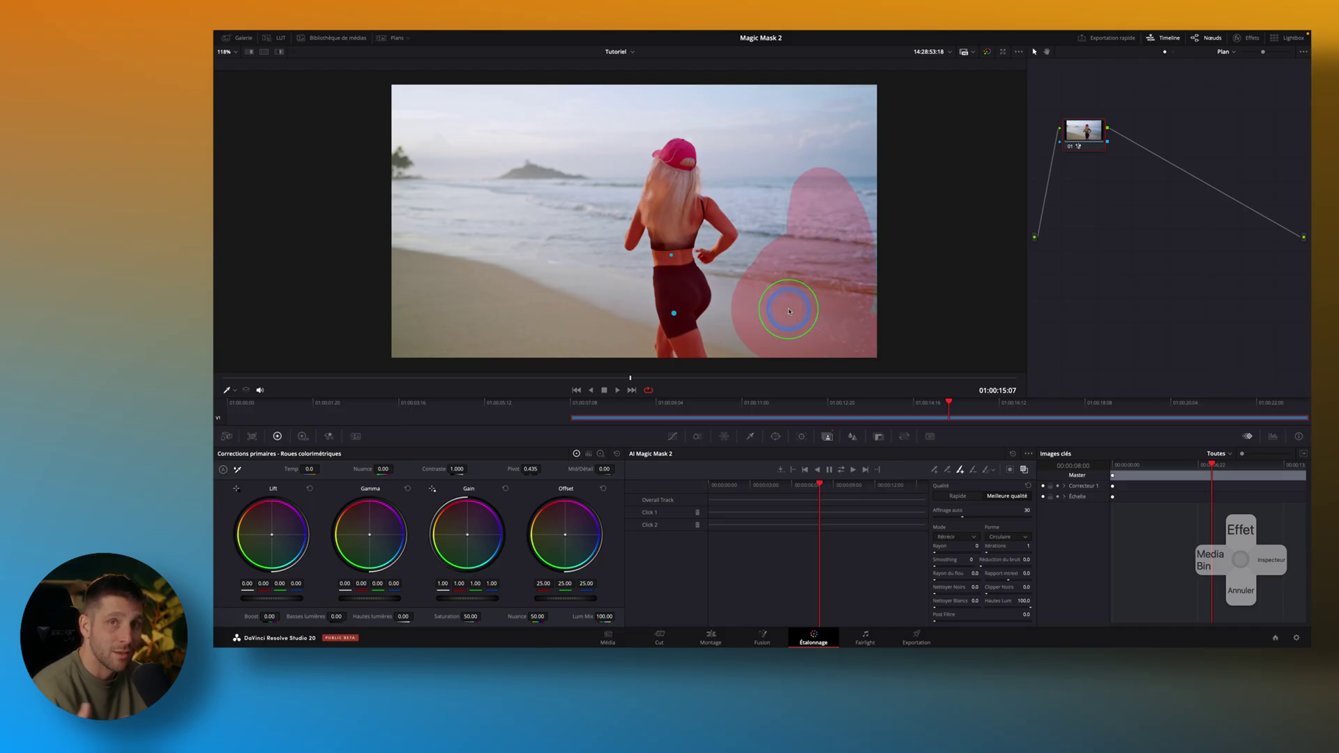
pyautogui.click(973, 471)
pyautogui.moveTo(831, 160)
pyautogui.mouseDown()
pyautogui.moveTo(793, 267)
pyautogui.moveTo(851, 222)
pyautogui.moveTo(861, 342)
pyautogui.moveTo(853, 358)
pyautogui.moveTo(807, 355)
pyautogui.moveTo(754, 335)
pyautogui.moveTo(765, 276)
pyautogui.moveTo(842, 275)
pyautogui.mouseUp()
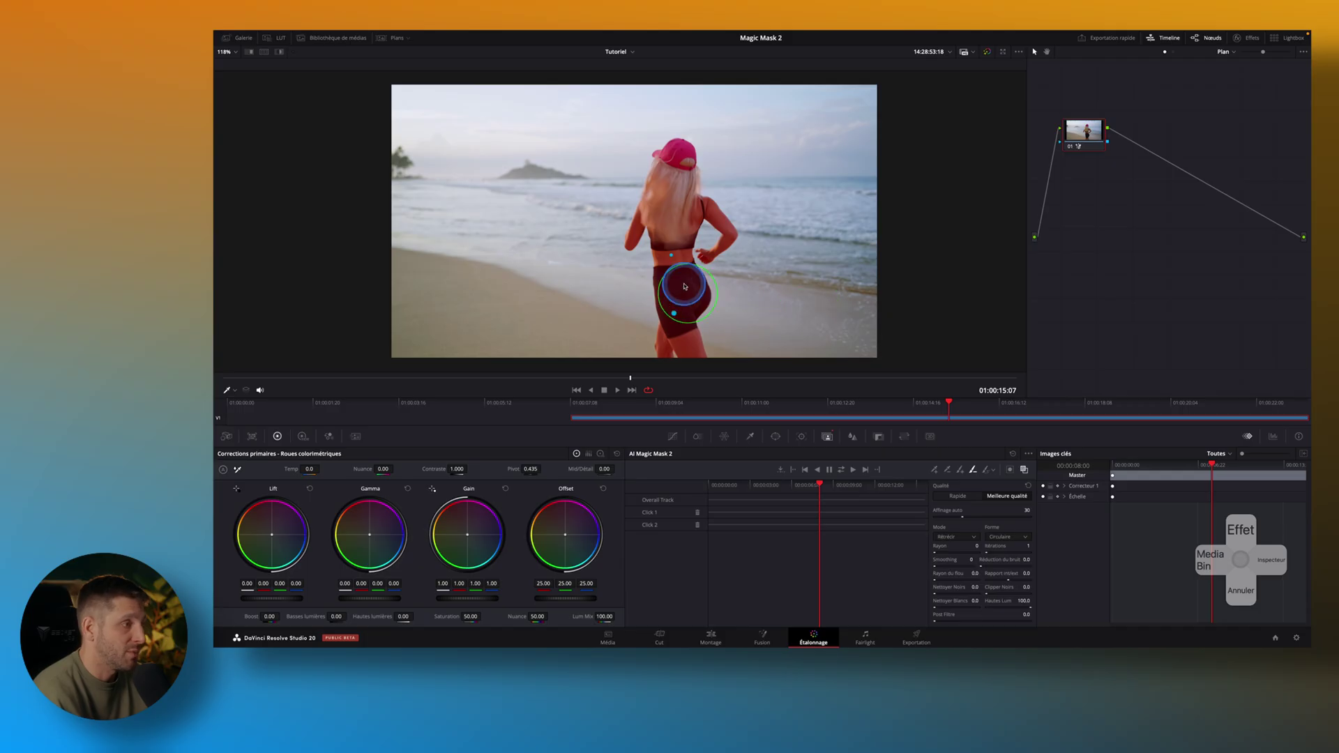
# Reduce the subtract brush size and clean up the mask in the gap between the runner's waist and hand
pyautogui.scroll(10, 691, 282)
pyautogui.scroll(5, 758, 279)
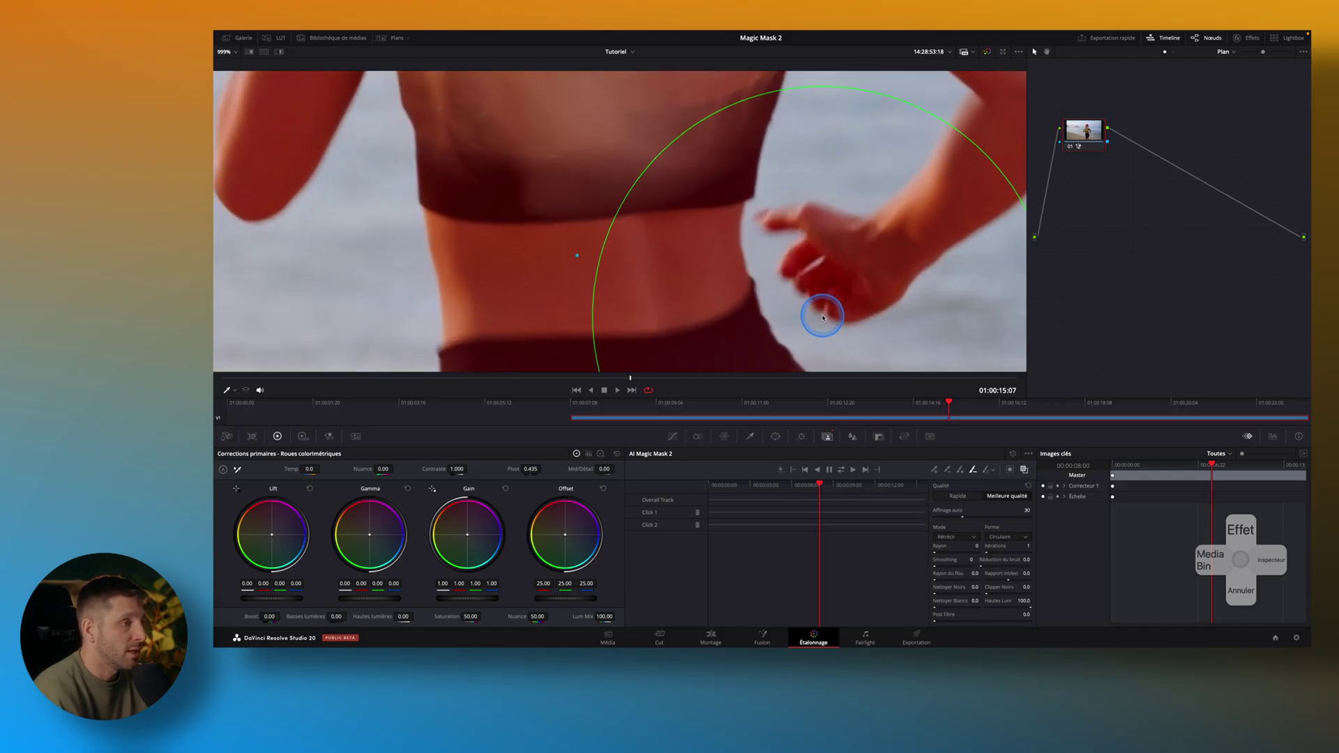
pyautogui.click(1007, 498)
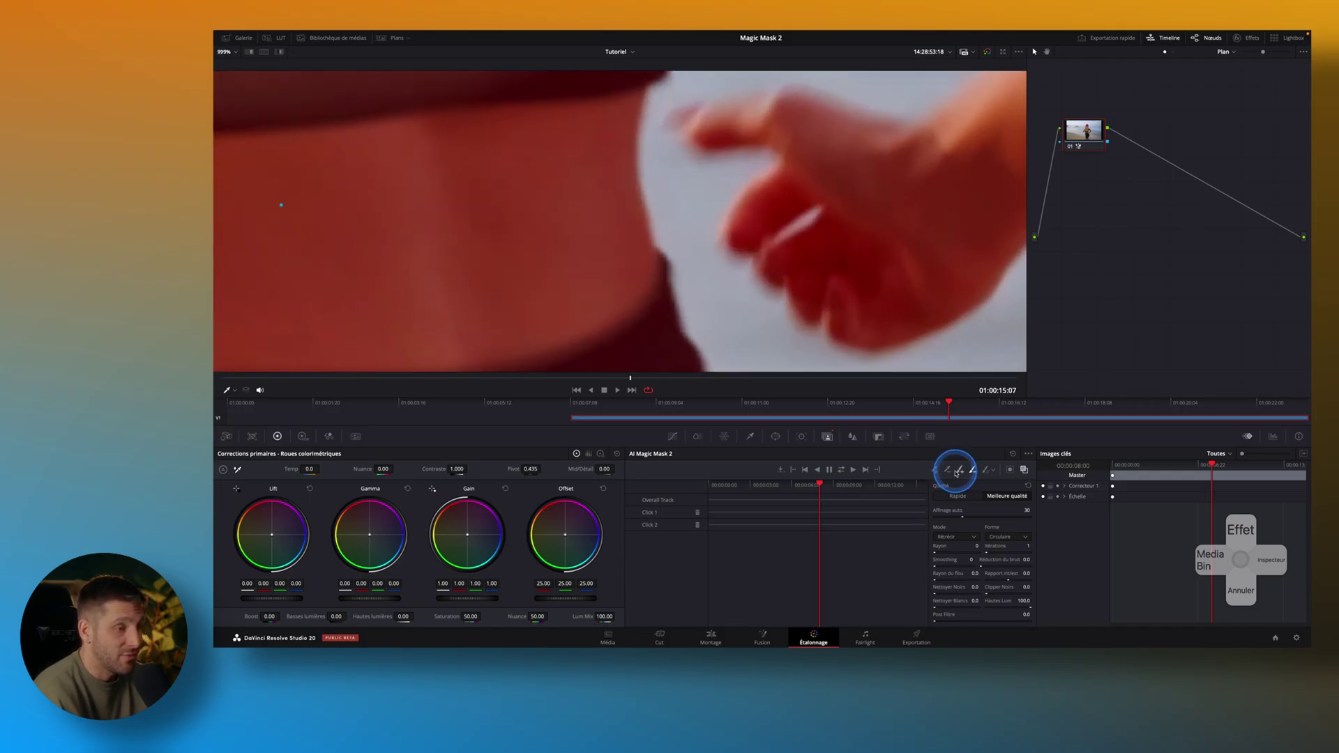
pyautogui.moveTo(984, 488); pyautogui.dragTo(969, 490)
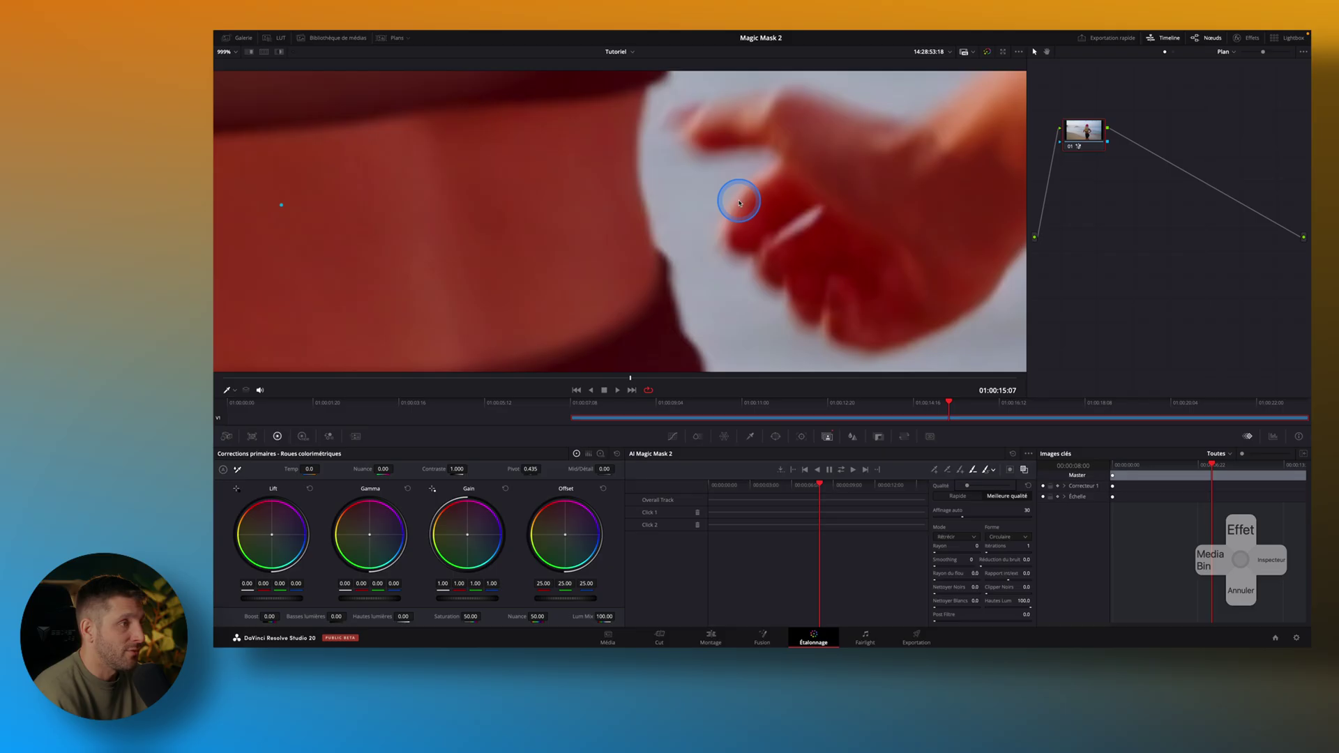
pyautogui.click(692, 175)
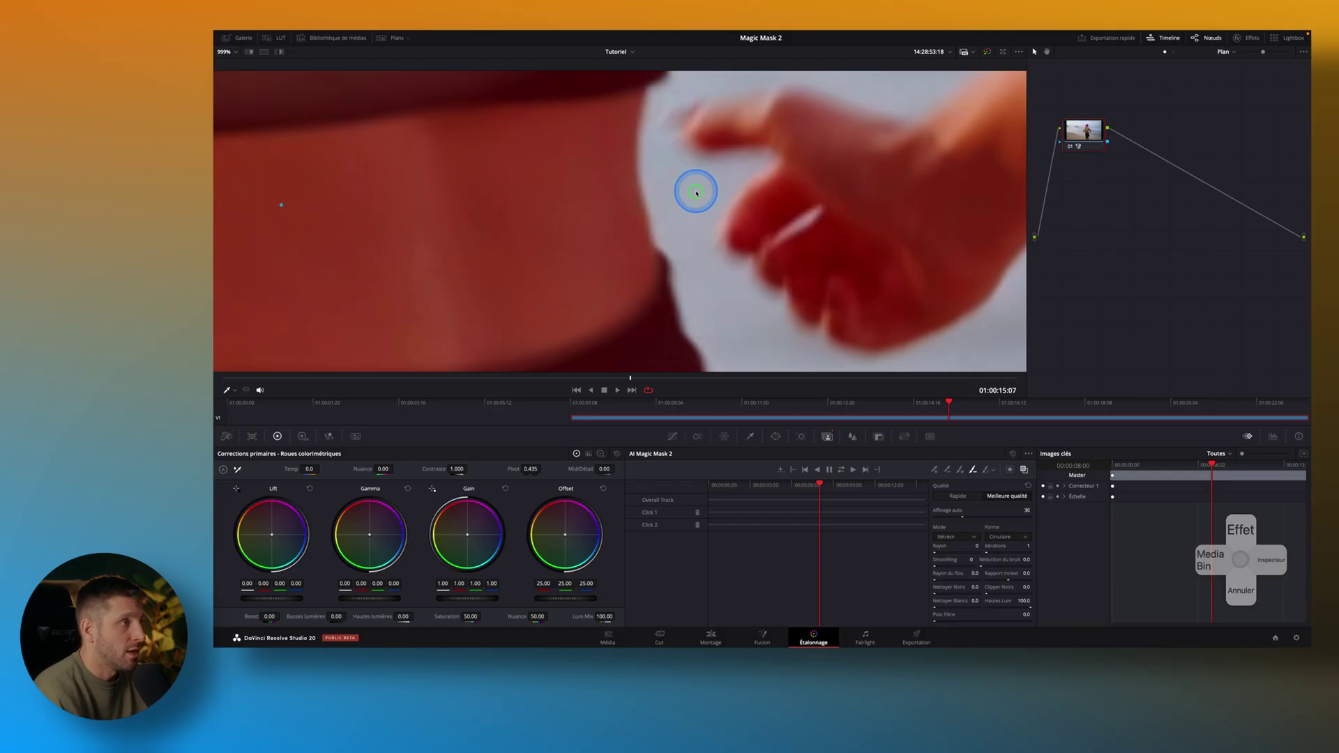
pyautogui.scroll(-10, 691, 195)
pyautogui.scroll(-3, 763, 232)
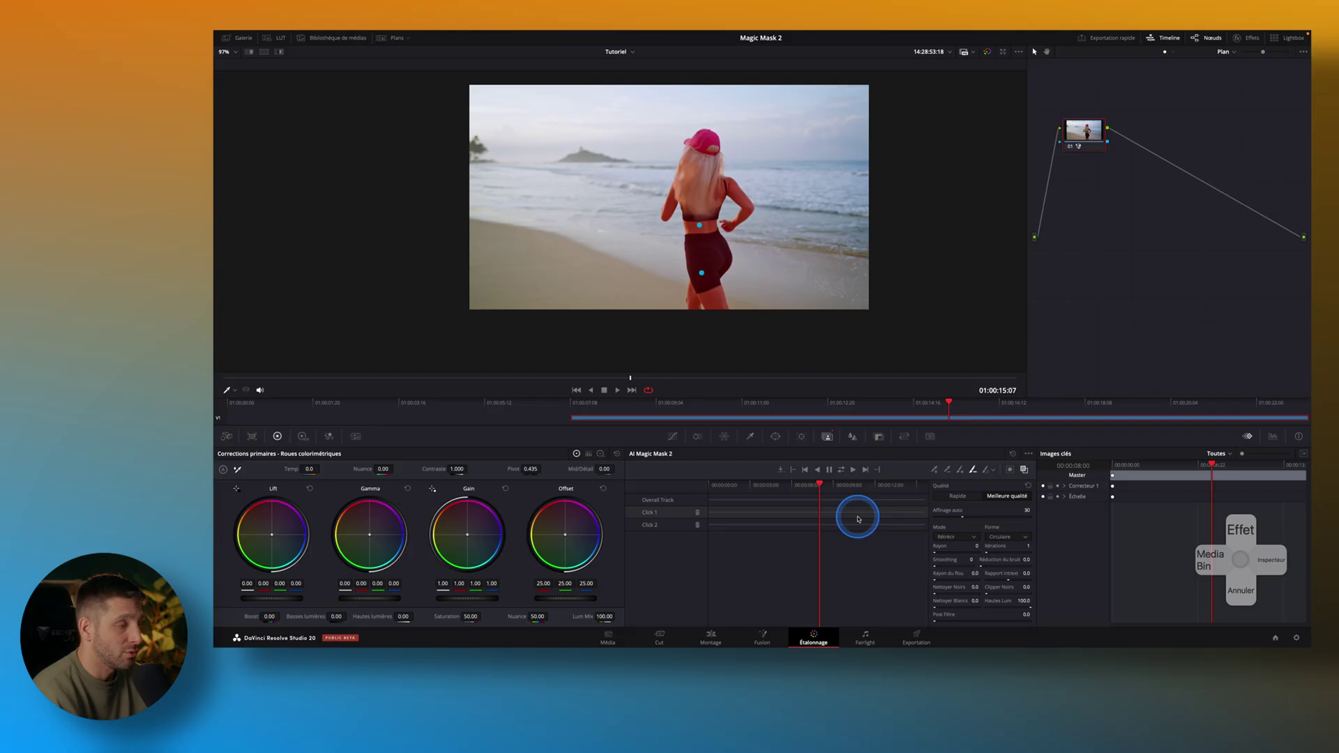
# Track the mask in both directions through the whole clip and check the edges around the runner's hand partway through
pyautogui.click(841, 472)
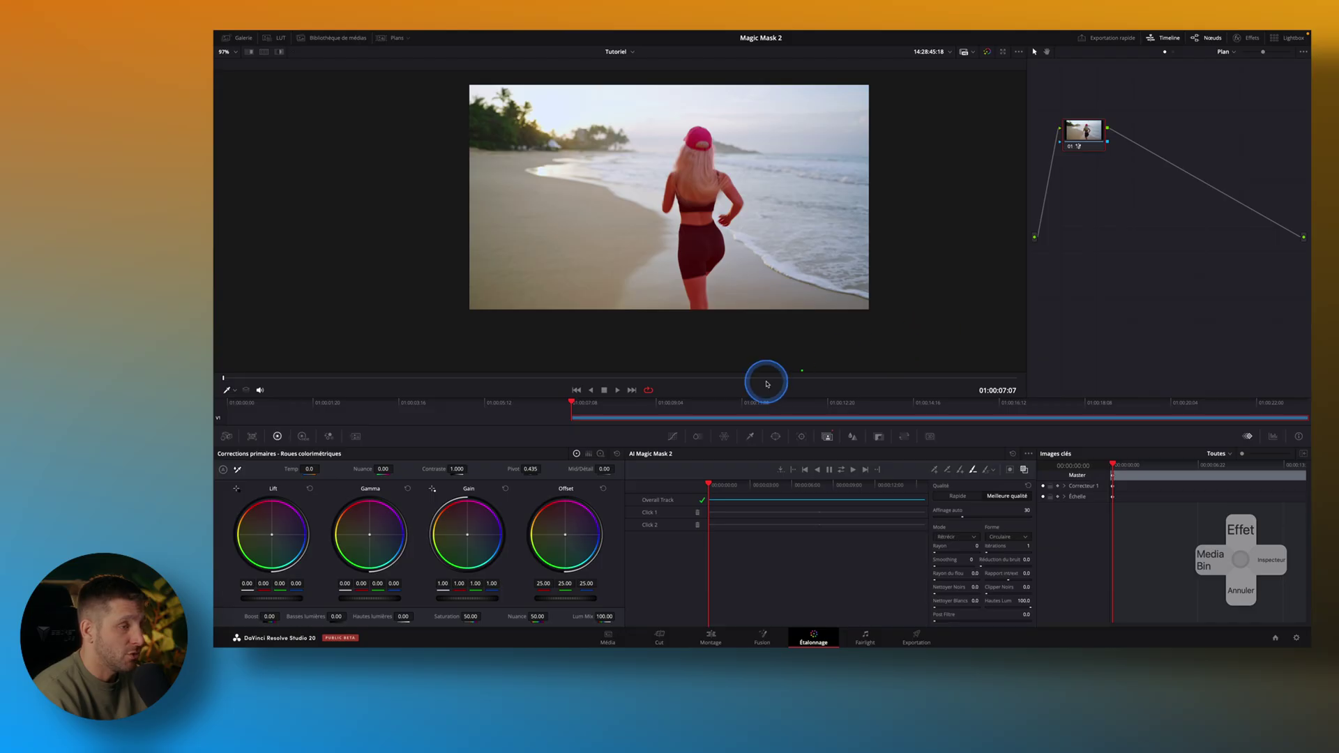
pyautogui.moveTo(572, 405); pyautogui.dragTo(894, 403)
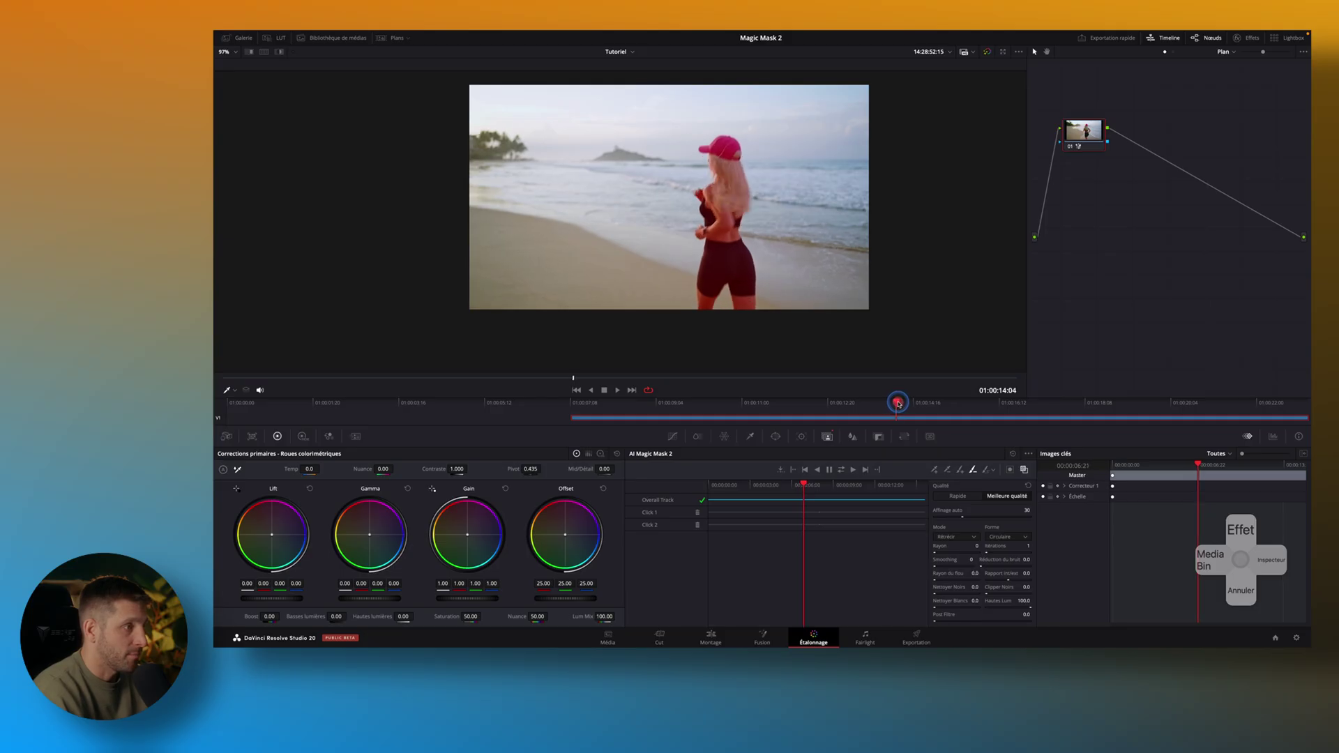
pyautogui.moveTo(908, 403); pyautogui.dragTo(916, 401)
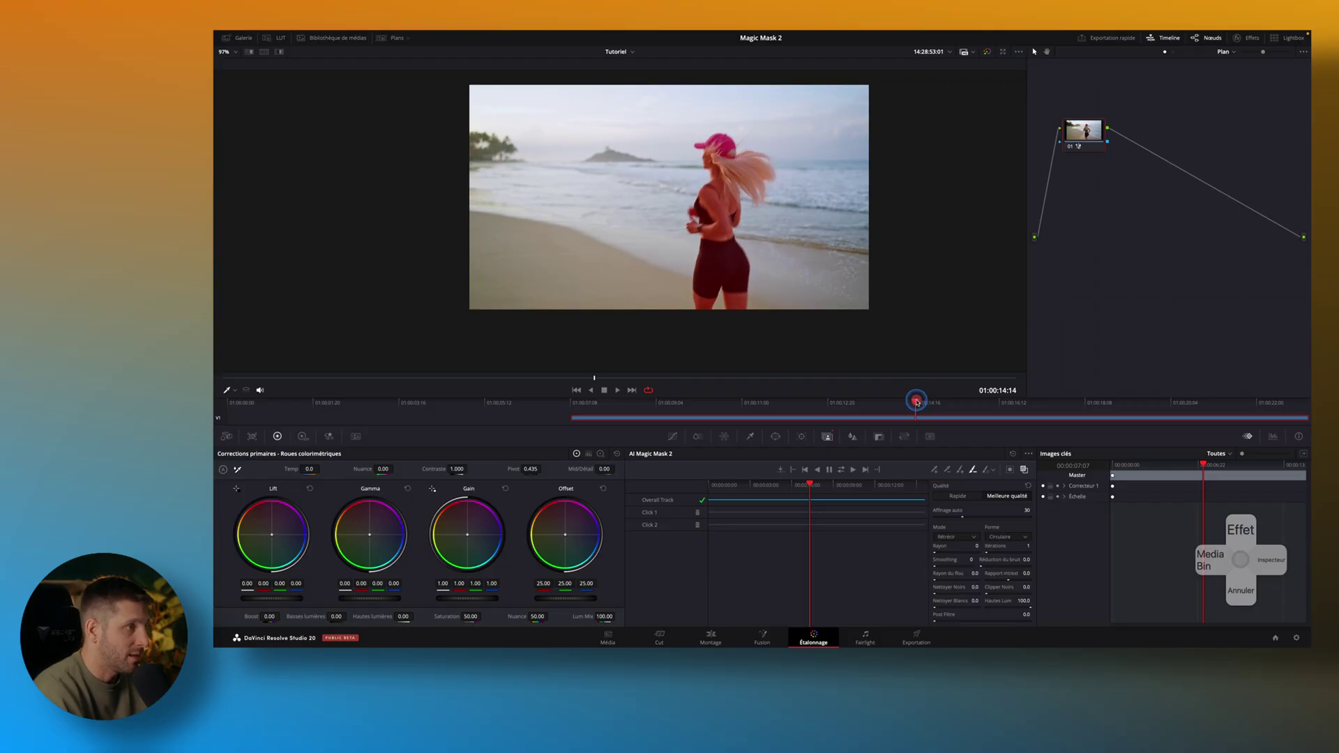
pyautogui.scroll(10, 681, 208)
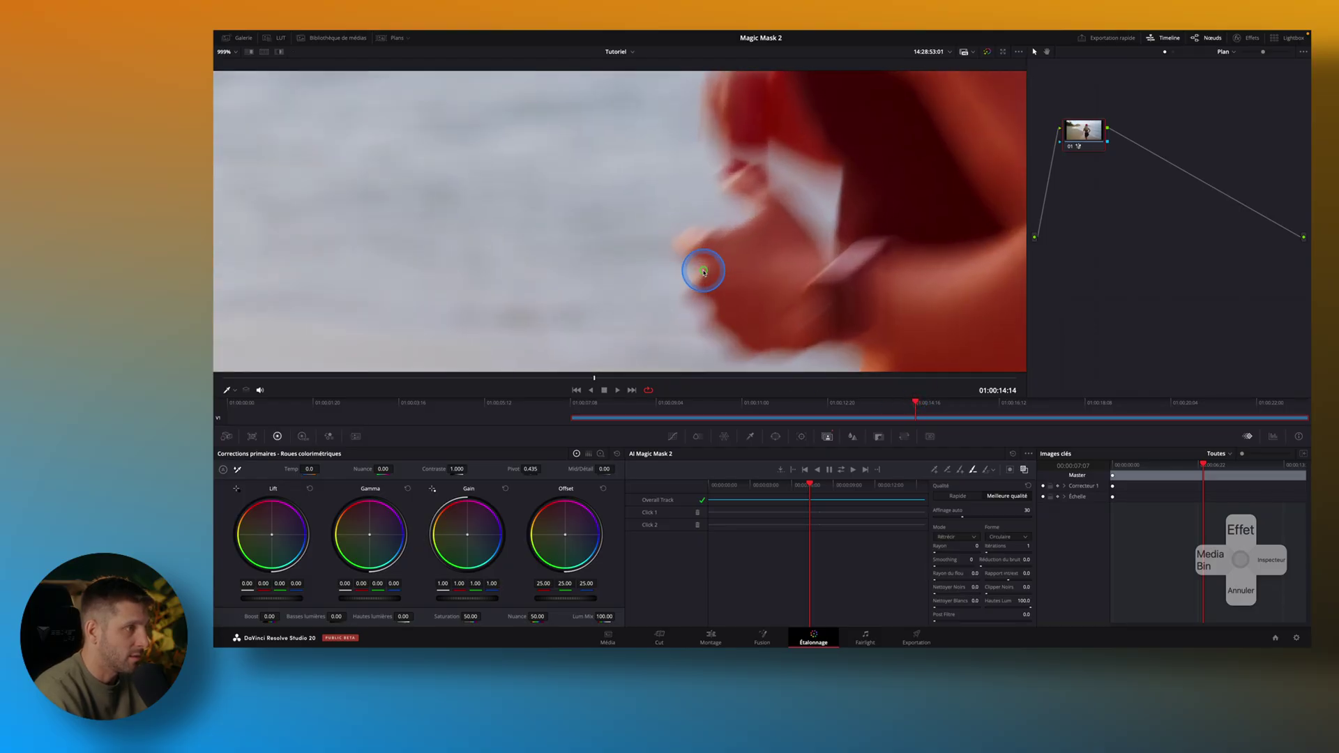
pyautogui.scroll(-10, 605, 297)
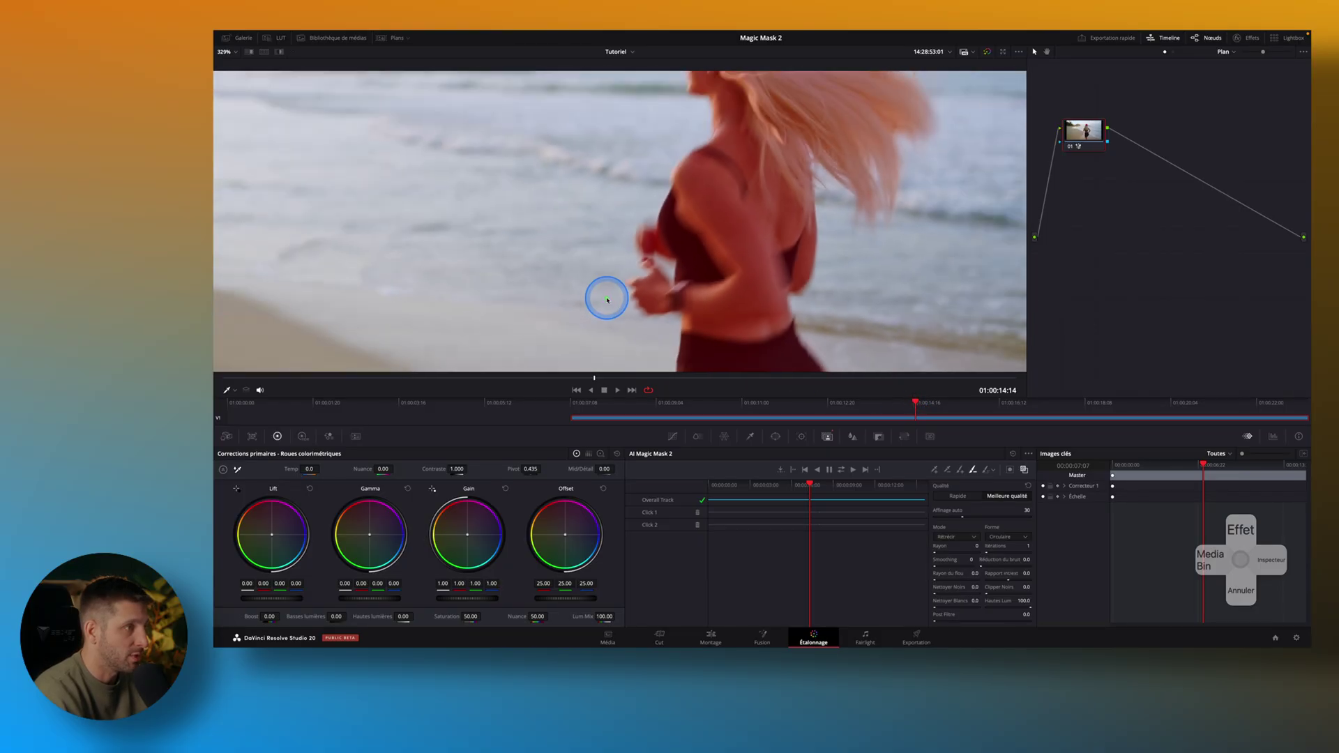
pyautogui.scroll(-3, 607, 299)
pyautogui.moveTo(664, 335); pyautogui.dragTo(710, 293)
pyautogui.scroll(4, 738, 276)
# Play the clip from its beginning to review how the tracked mask follows the runner
pyautogui.moveTo(918, 403); pyautogui.dragTo(554, 405)
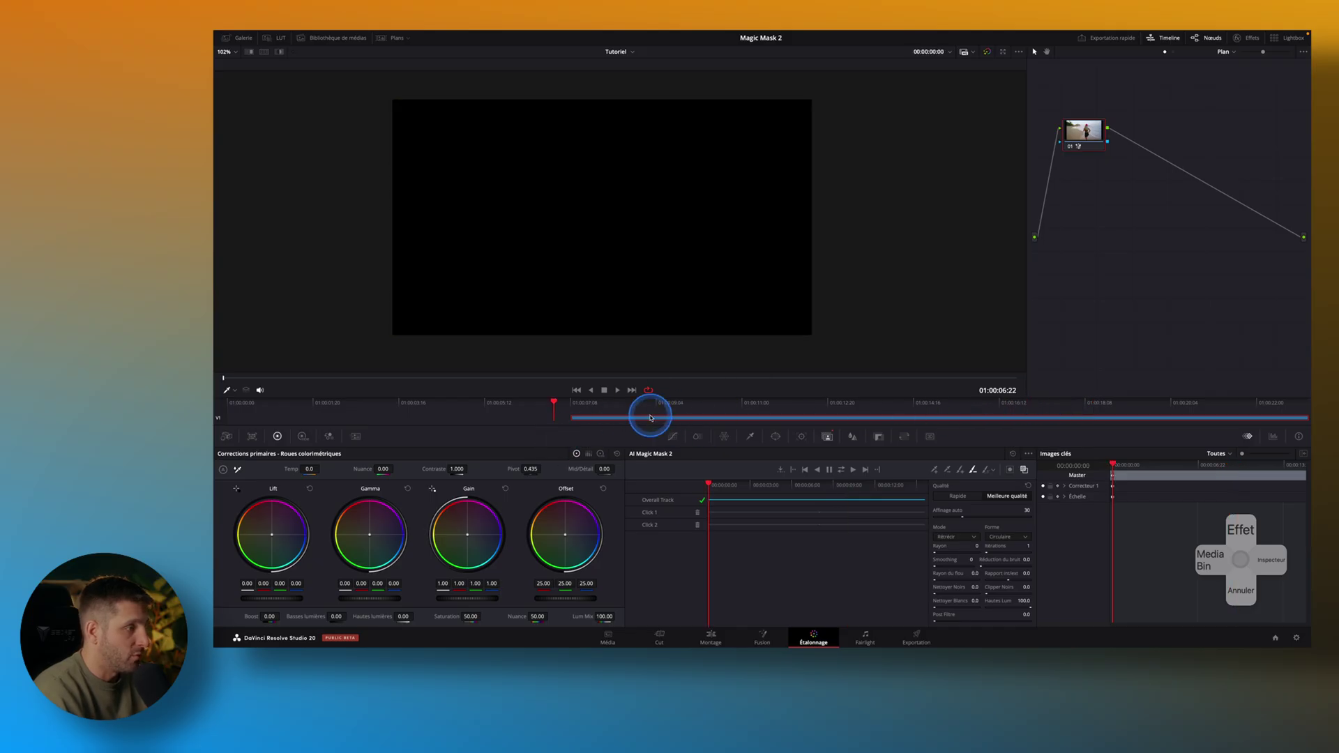
pyautogui.click(576, 401)
pyautogui.click(618, 390)
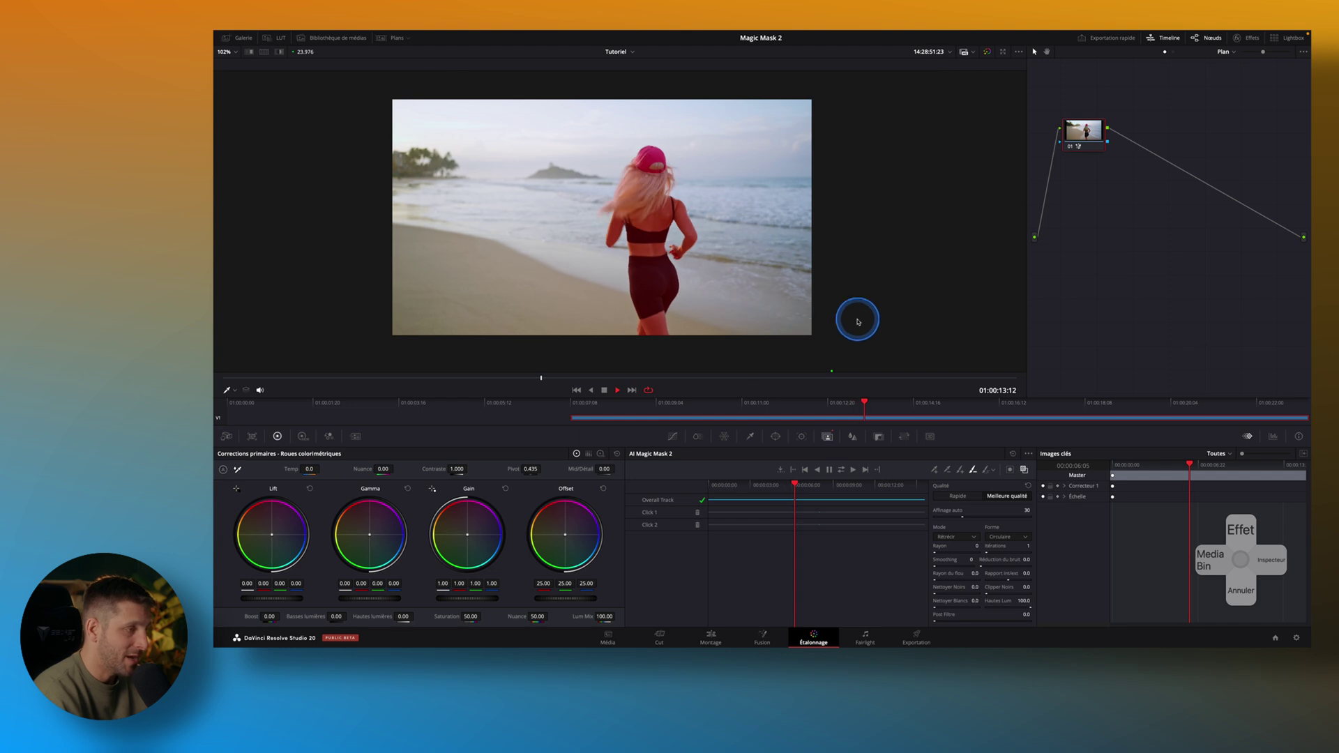
pyautogui.click(604, 390)
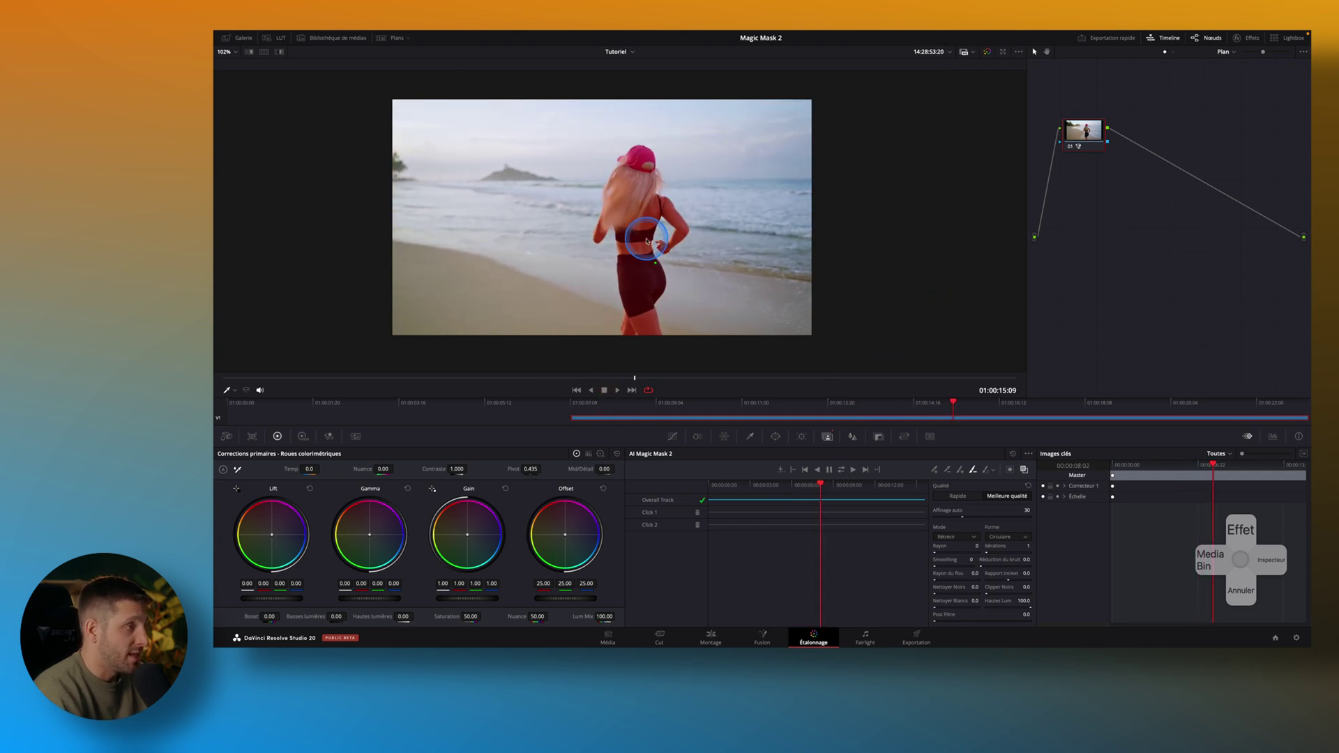
# Hide the mask overlay and invert the Magic Mask to target the background instead of the runner
pyautogui.click(1025, 471)
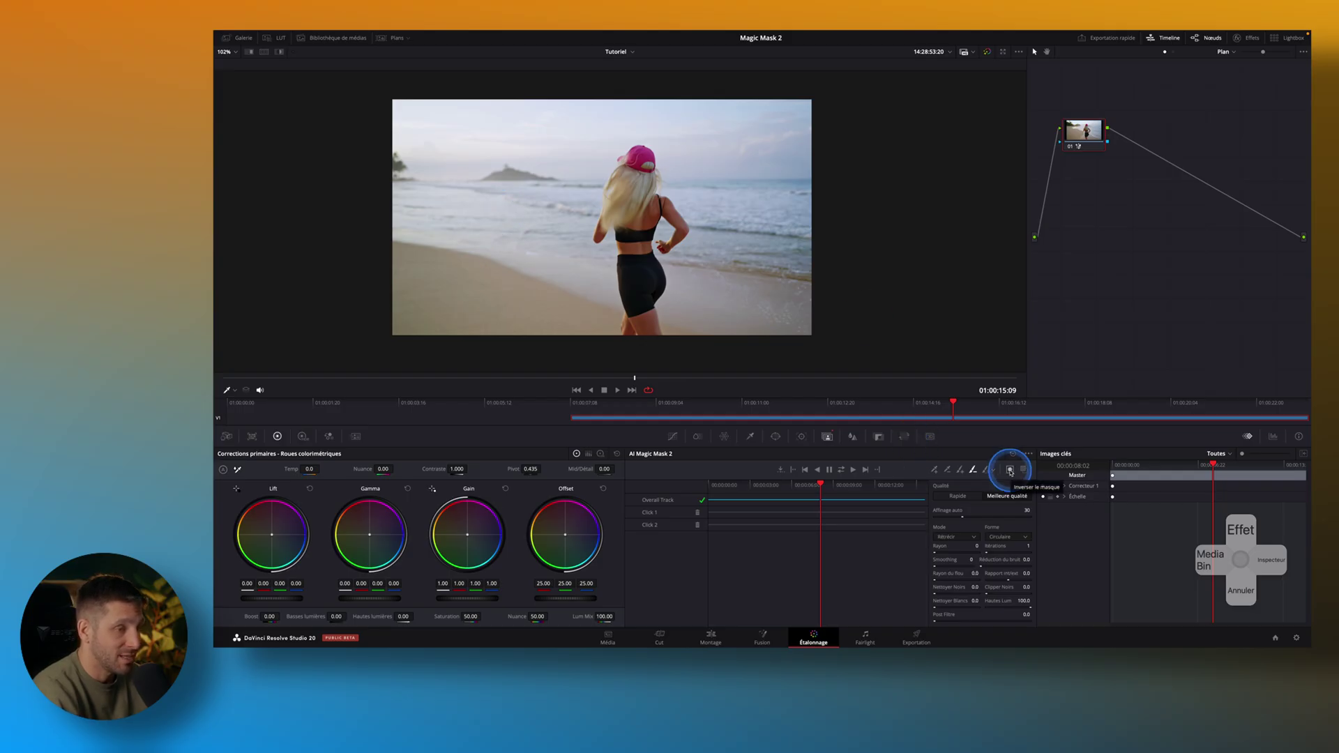
pyautogui.click(1009, 472)
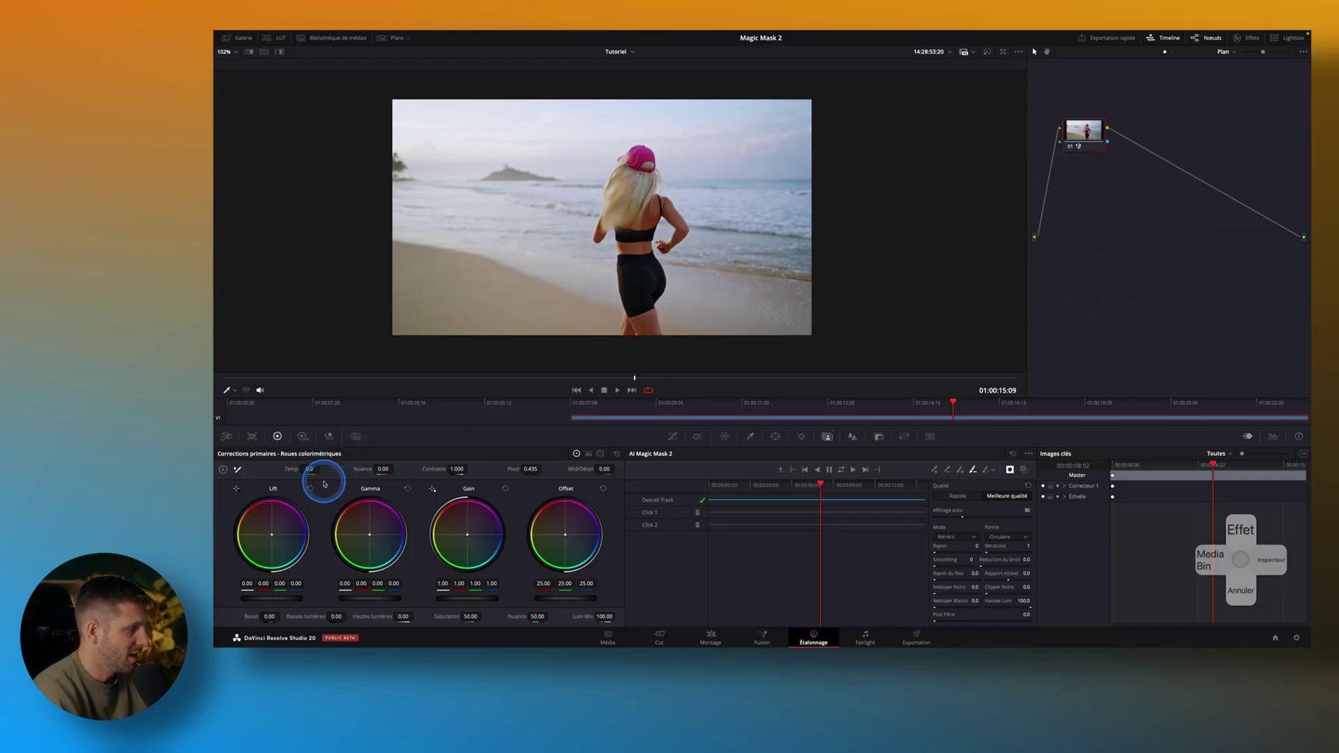
# Set the colour temperature to 1510 to warm the background, and inspect the edge of the runner's hair
pyautogui.moveTo(307, 469); pyautogui.dragTo(312, 470)
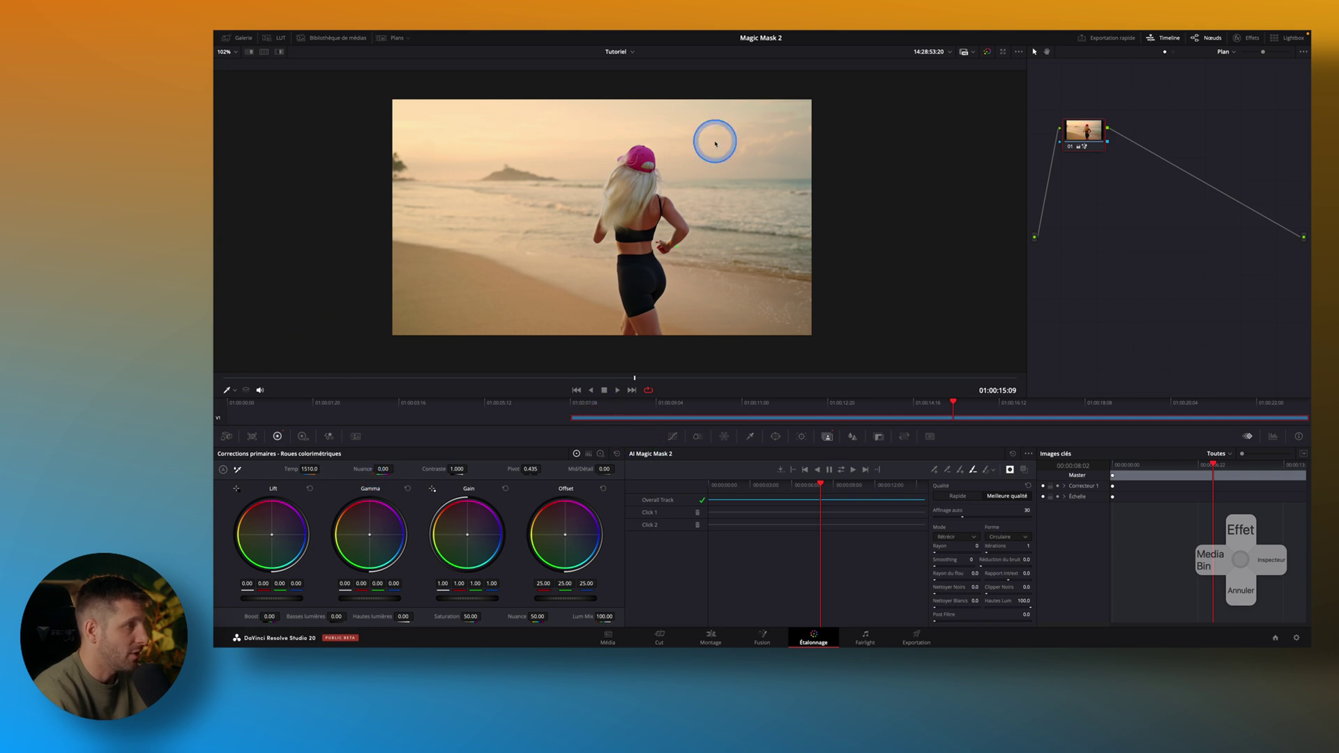
pyautogui.scroll(5, 593, 164)
pyautogui.scroll(2, 703, 281)
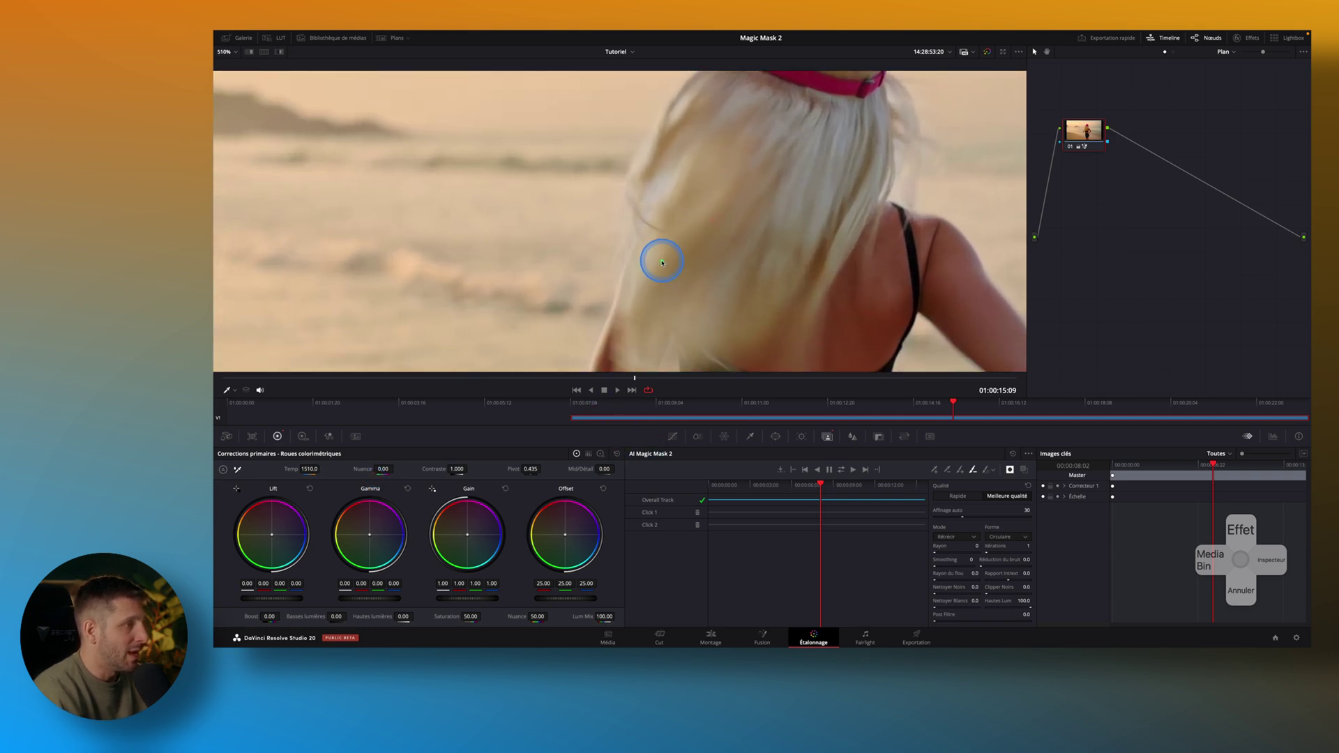
# Set the background's colour temperature to 970 for a subtler warm tone
pyautogui.scroll(-5, 636, 214)
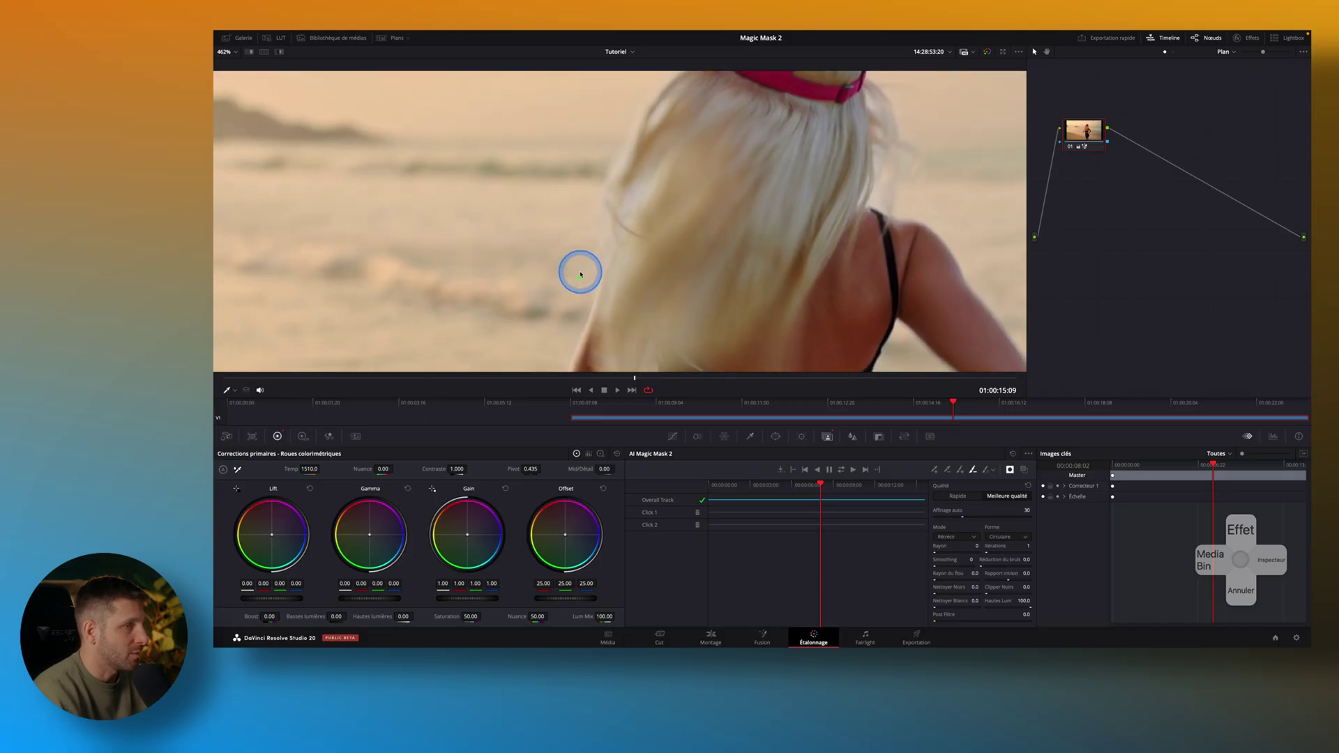
pyautogui.scroll(-5, 609, 238)
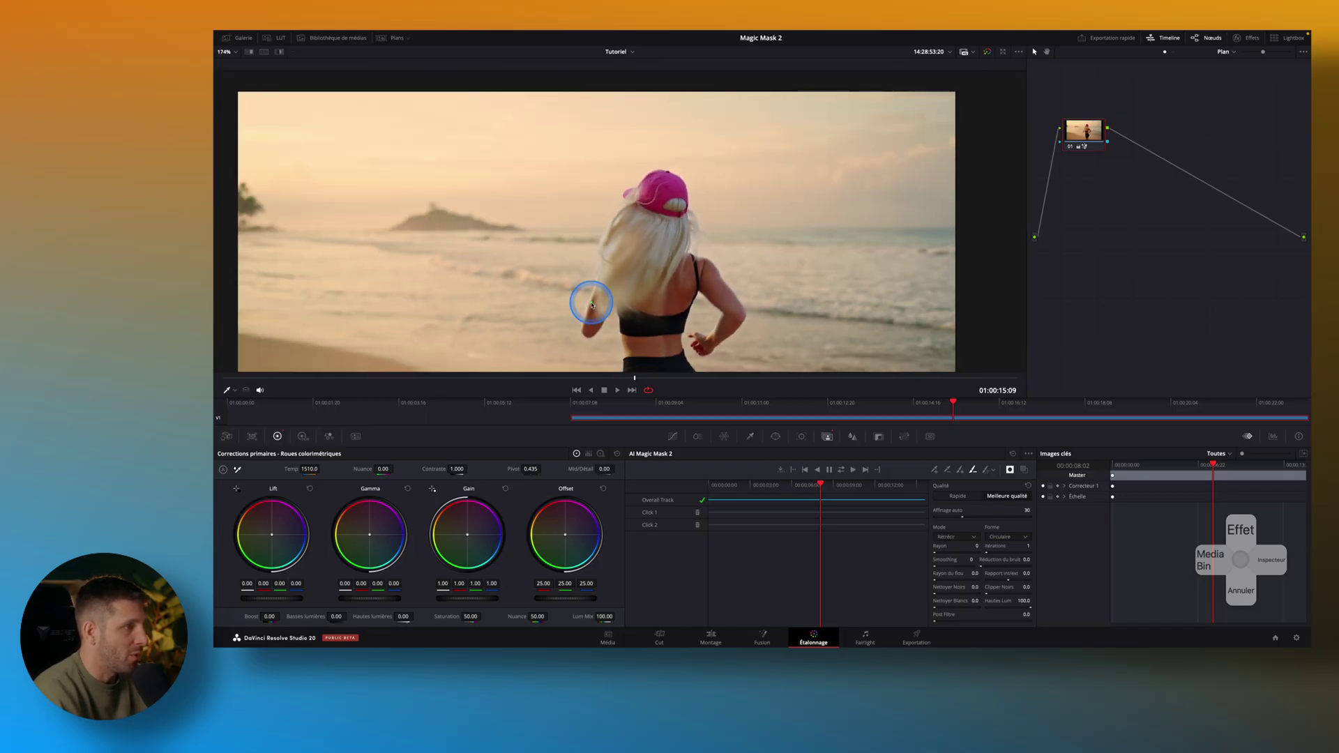
pyautogui.moveTo(540, 248); pyautogui.dragTo(568, 216)
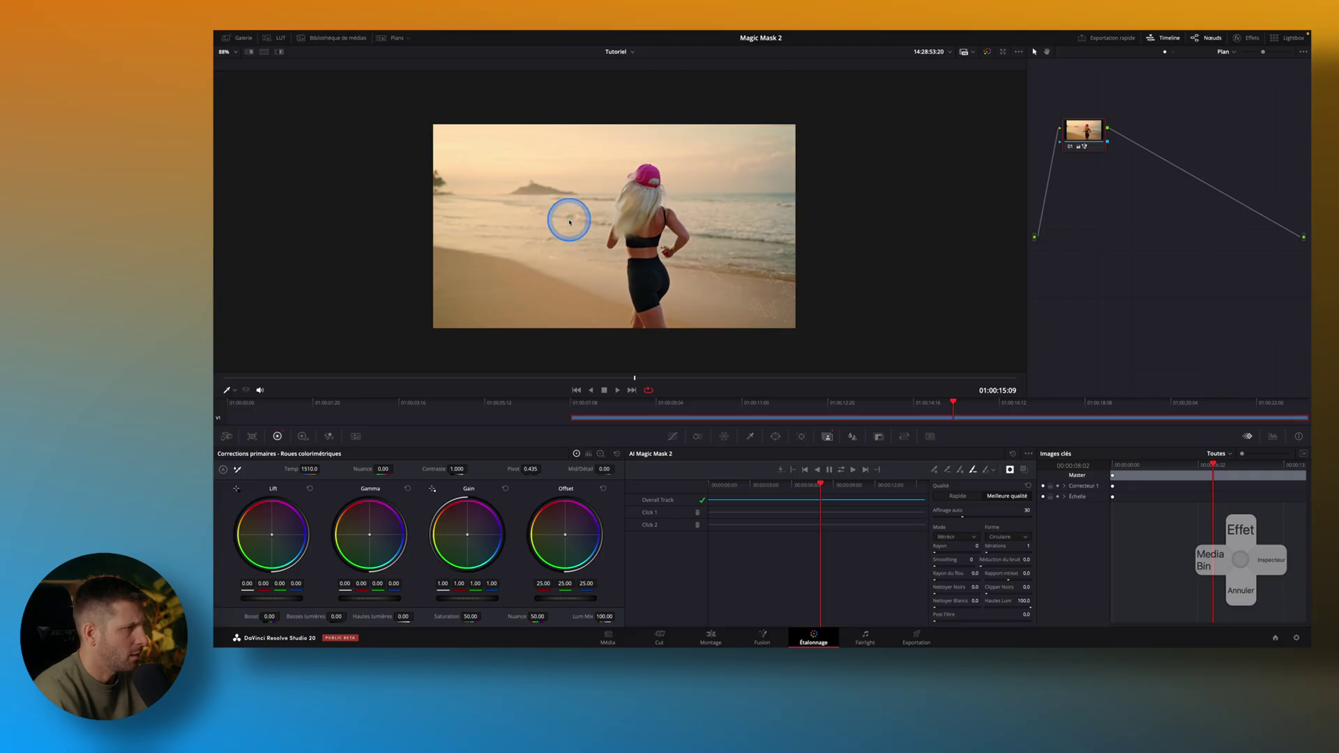
pyautogui.scroll(2, 568, 223)
pyautogui.scroll(-2, 567, 228)
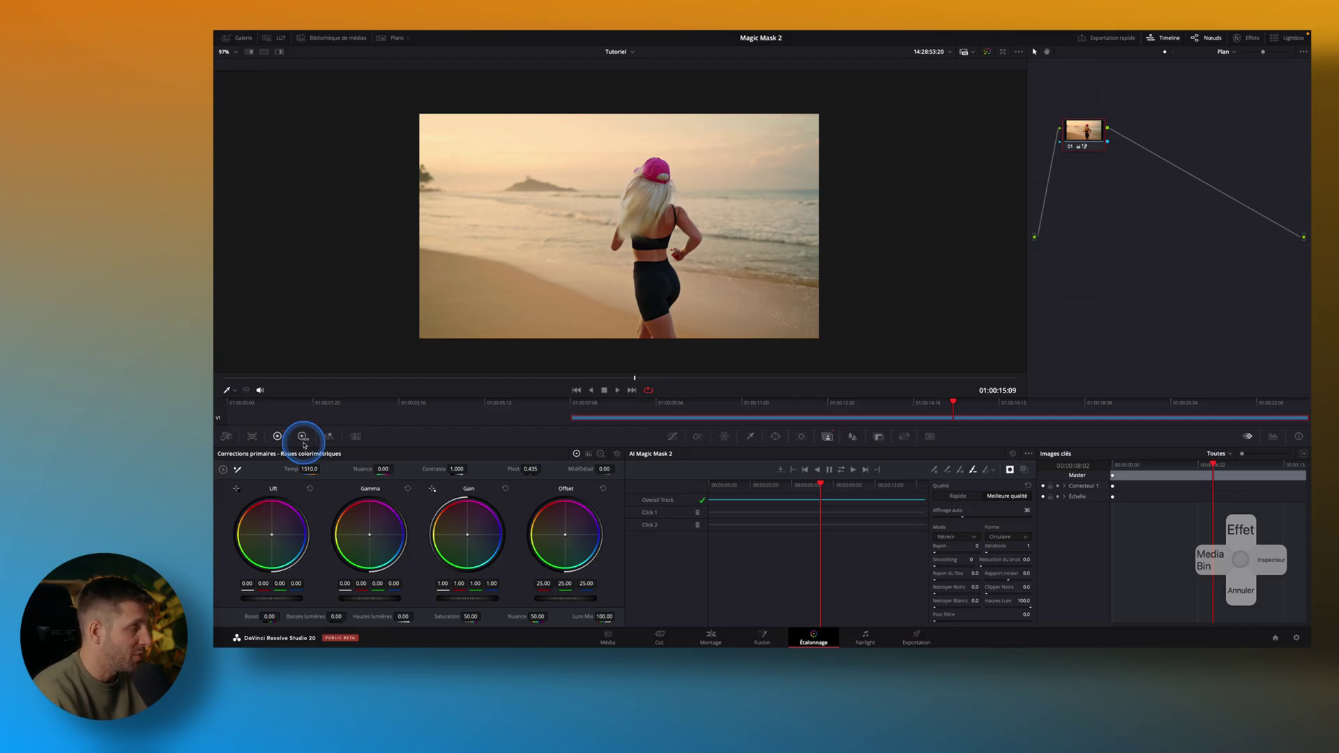
pyautogui.moveTo(314, 470); pyautogui.dragTo(299, 473)
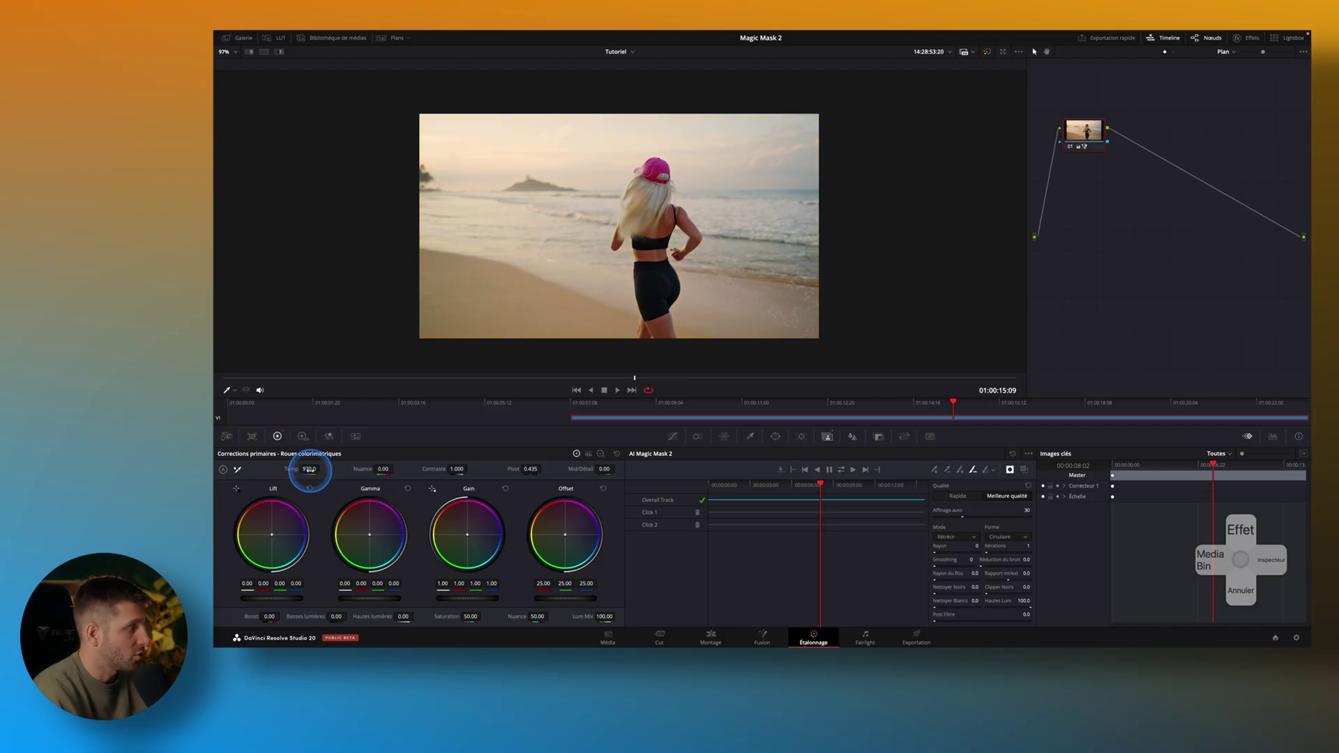
# Compare the shot with the background correction node off and on, and play the clip to review the grade in motion
pyautogui.click(1072, 149)
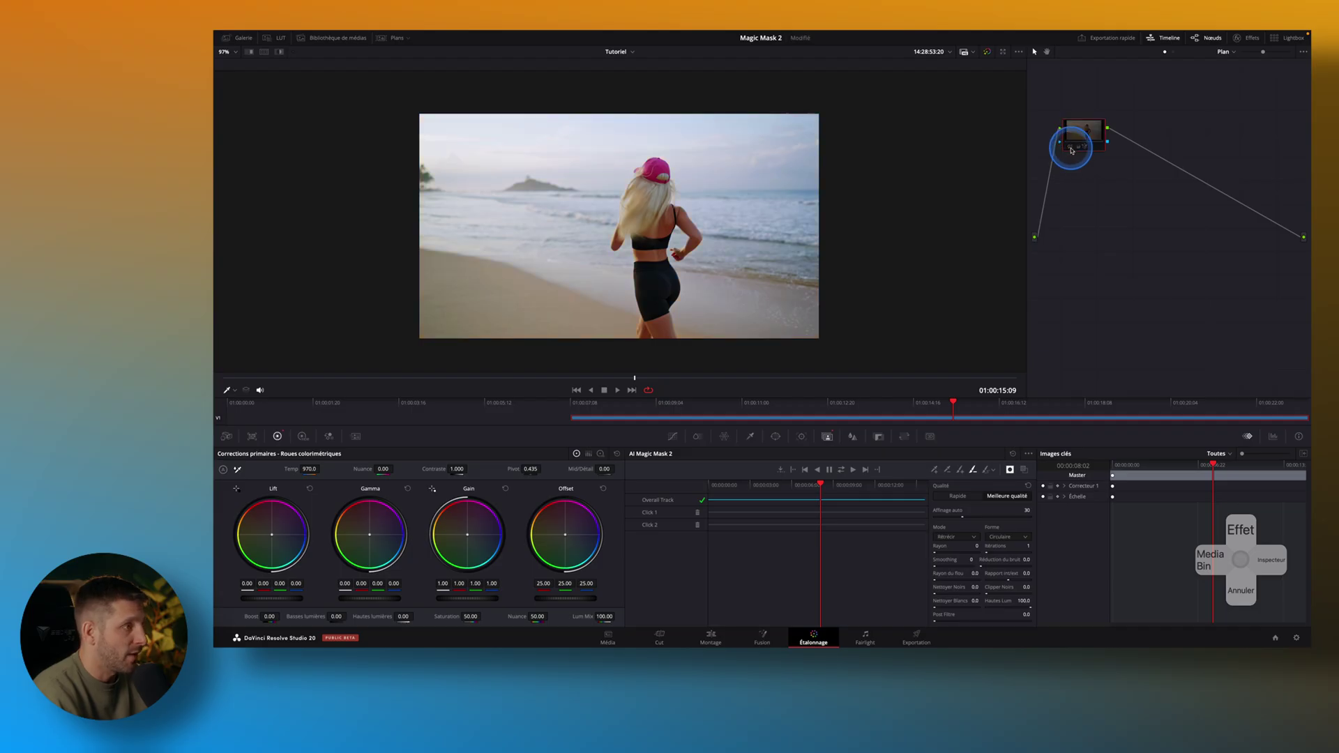
pyautogui.click(1072, 149)
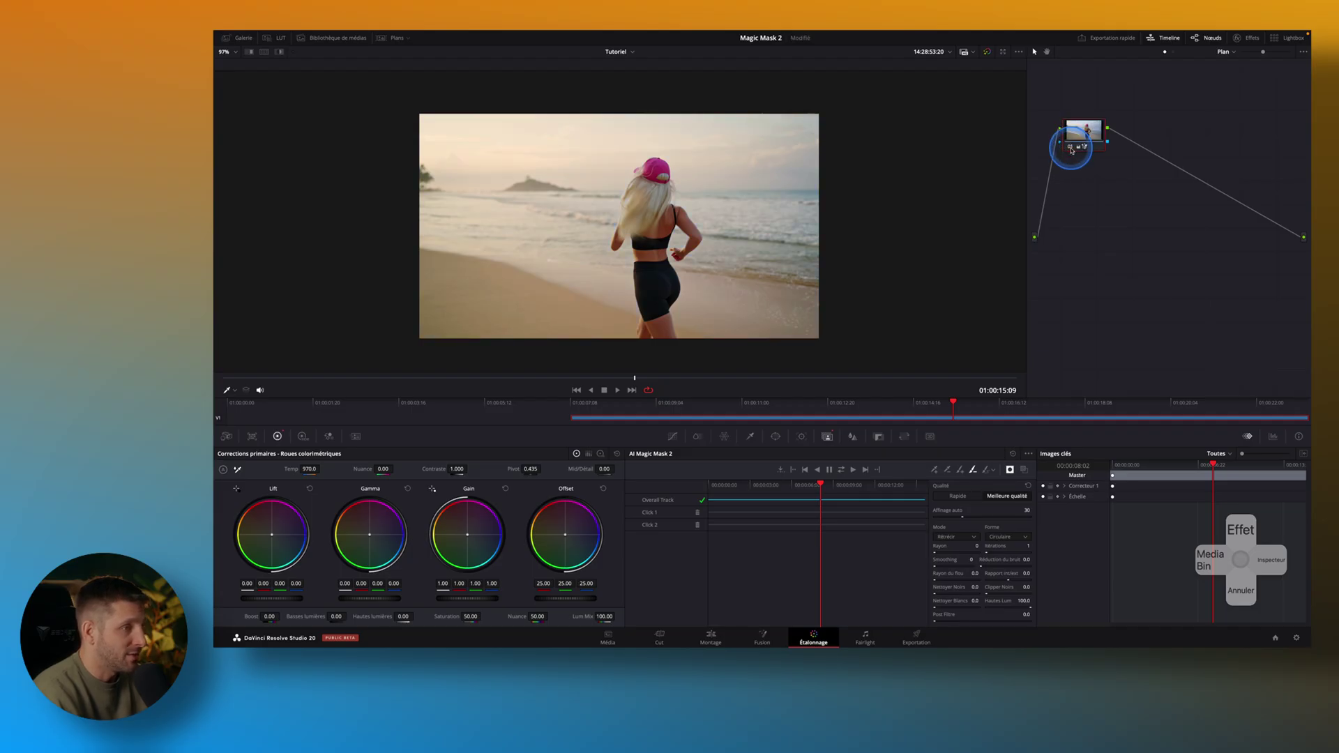
pyautogui.click(617, 392)
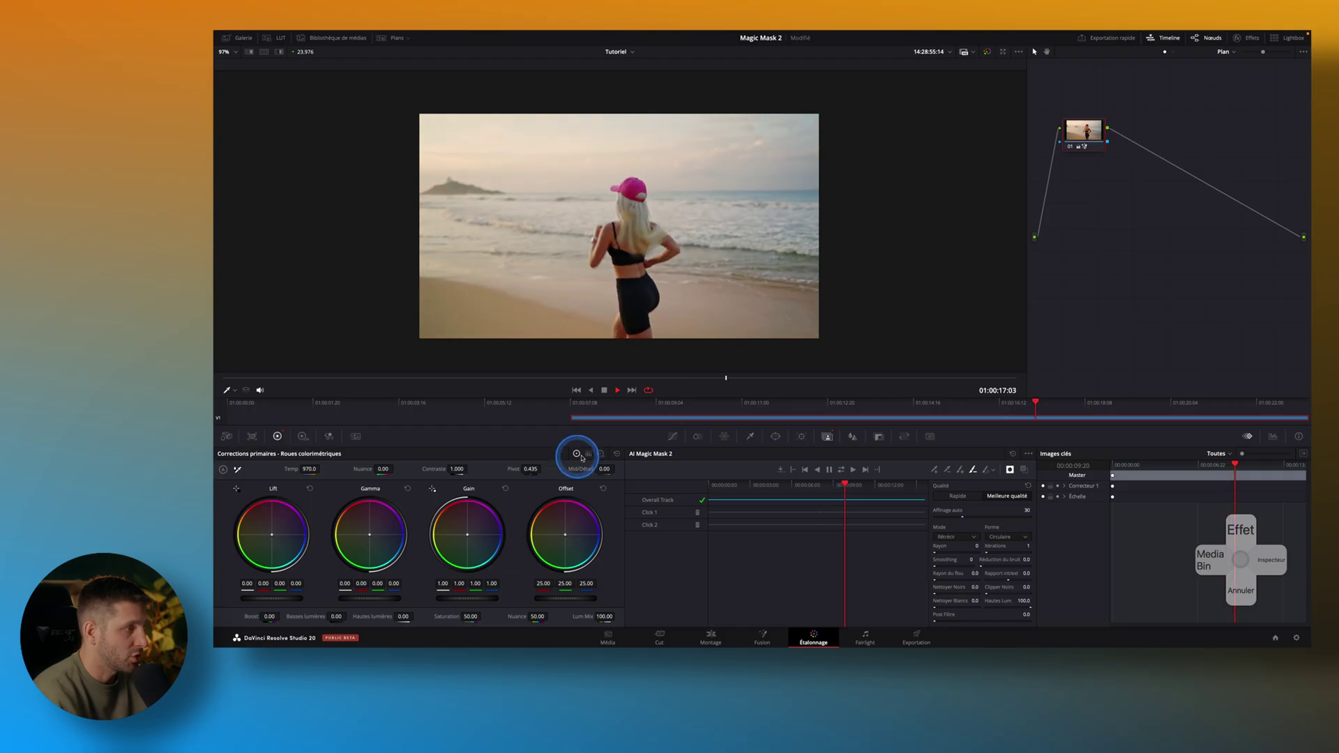
pyautogui.click(604, 391)
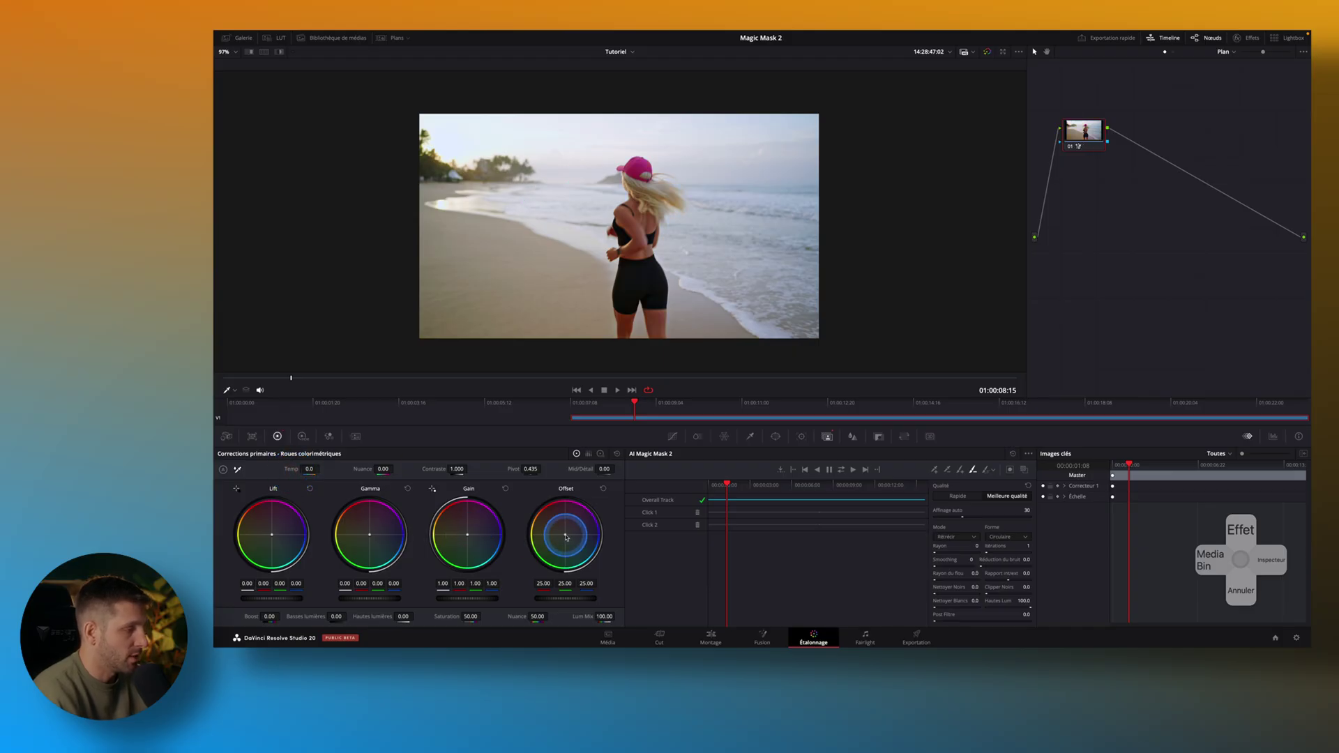
# Tint the masked runner magenta with Offset values of about 96.39 red, -1.36 green and 73.53 blue, and play the clip
pyautogui.moveTo(587, 495); pyautogui.dragTo(583, 503)
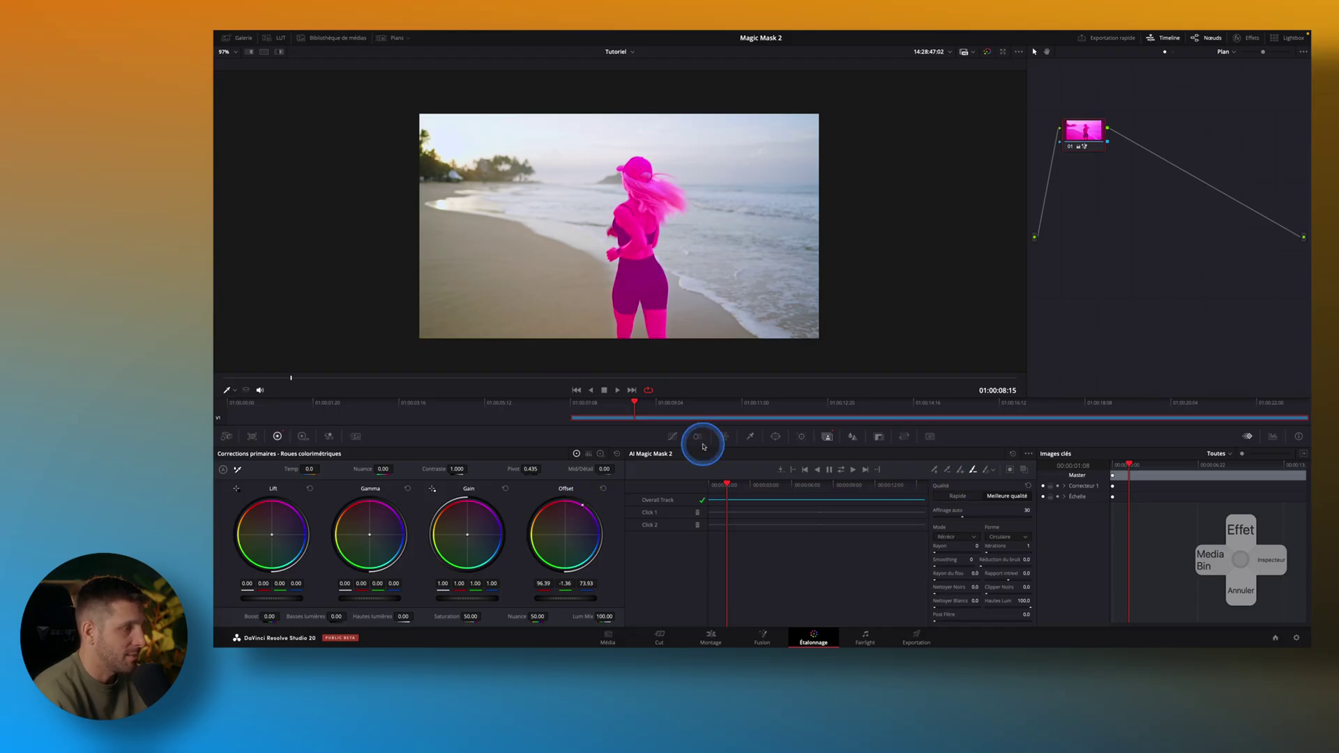
pyautogui.click(617, 393)
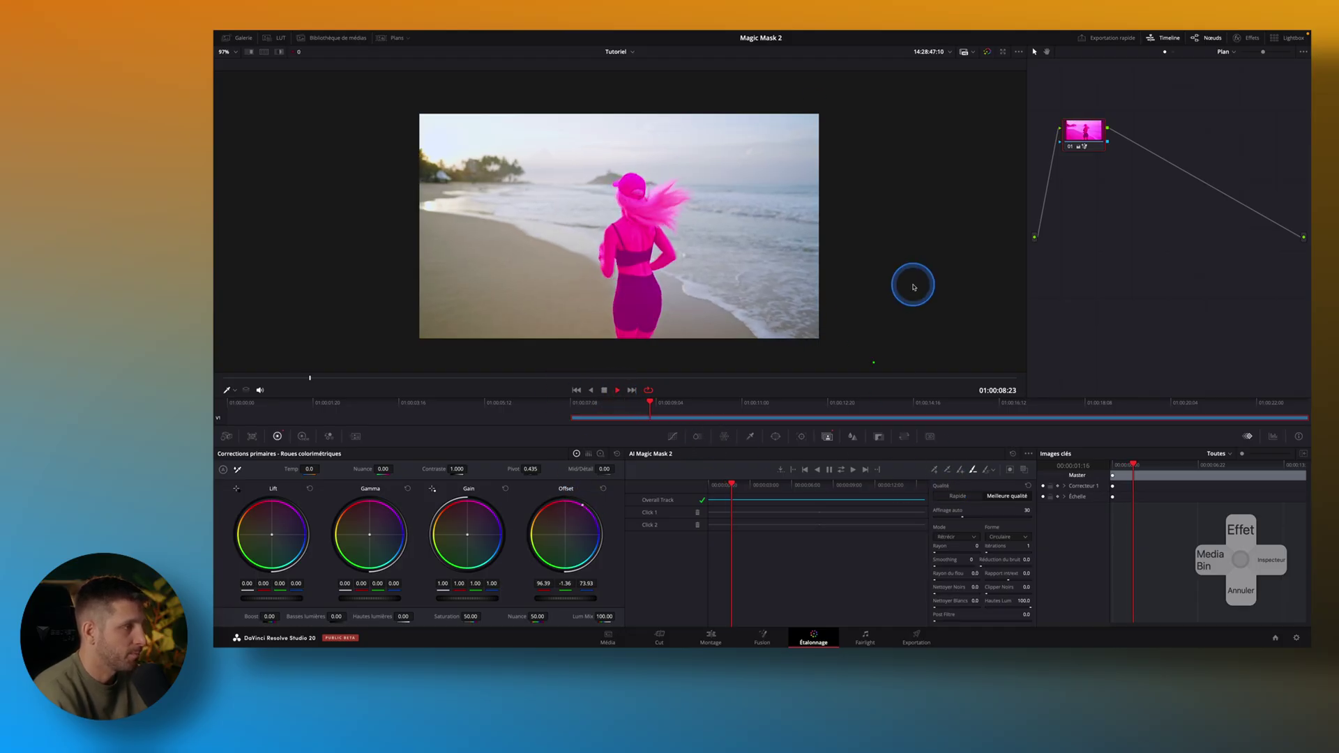